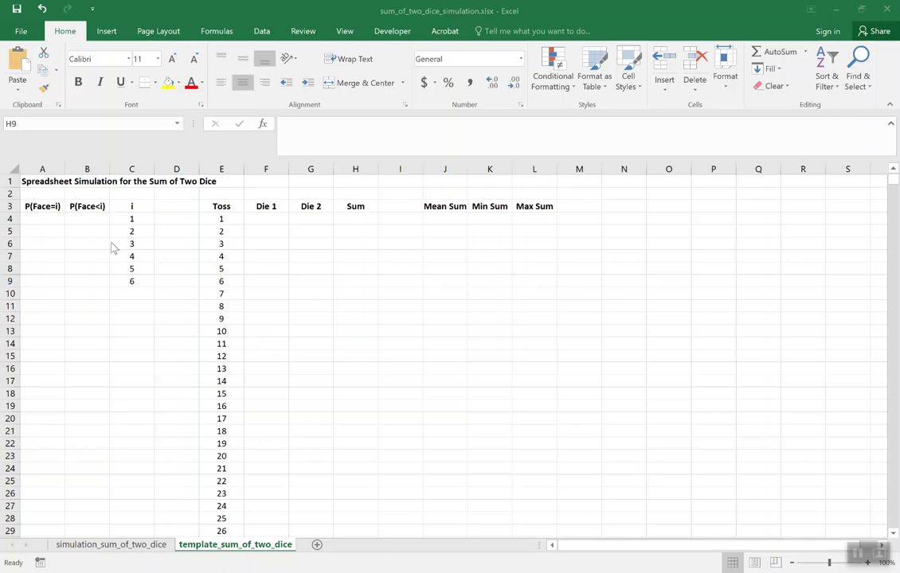
Enter =1/6 as the P(Face=i) probability in A4 and copy it down through A9
{"action": "left_click", "coordinate": [42, 217]}
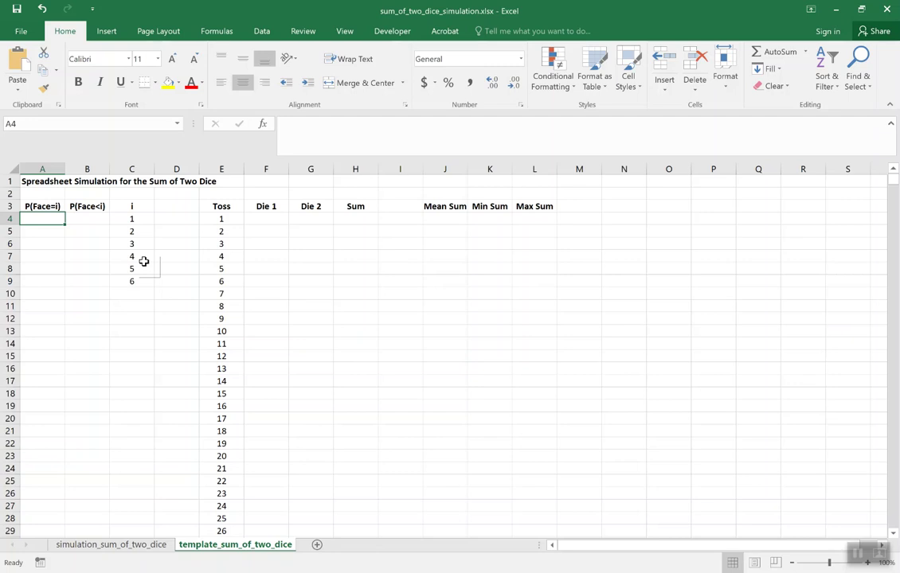
{"action": "type", "text": "="}
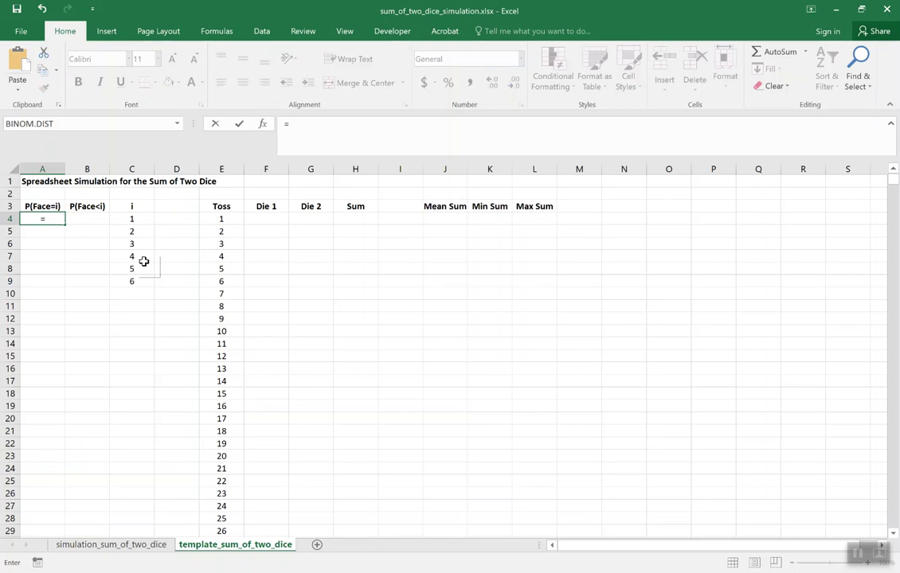
{"action": "type", "text": "1/6"}
{"action": "key", "text": "Return"}
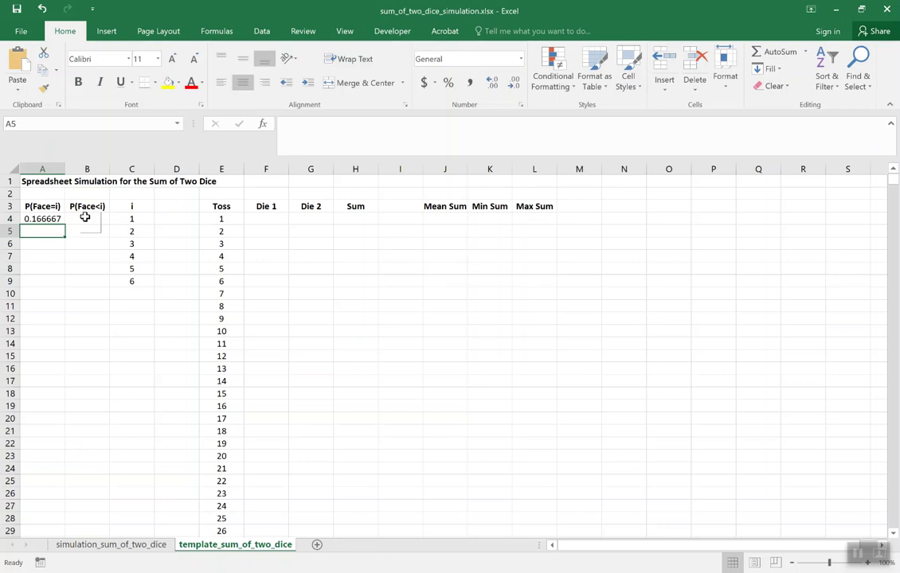
{"action": "left_click", "coordinate": [53, 218]}
{"action": "left_click_drag", "start_coordinate": [65, 226], "coordinate": [64, 285]}
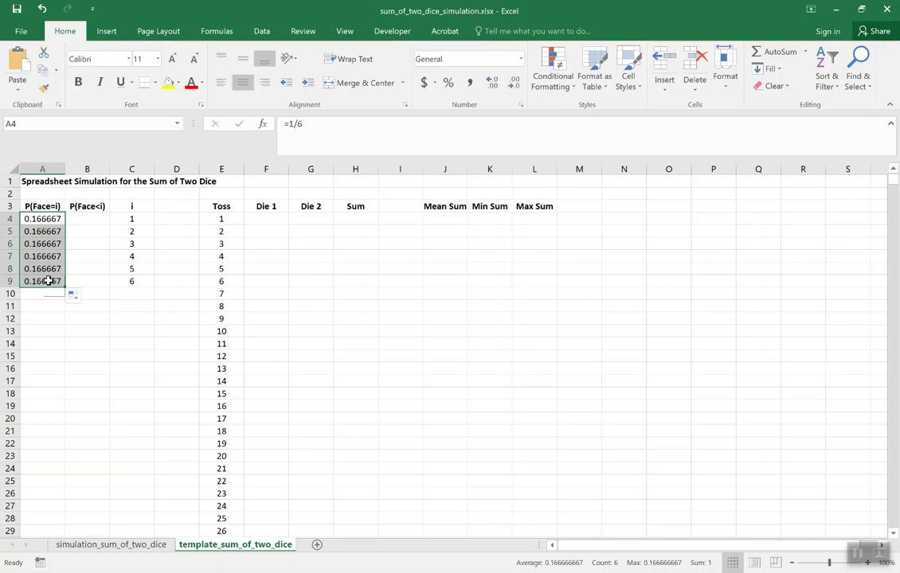
Total the face probabilities in A10 with =SUM(A4:A9)
{"action": "left_click", "coordinate": [46, 293]}
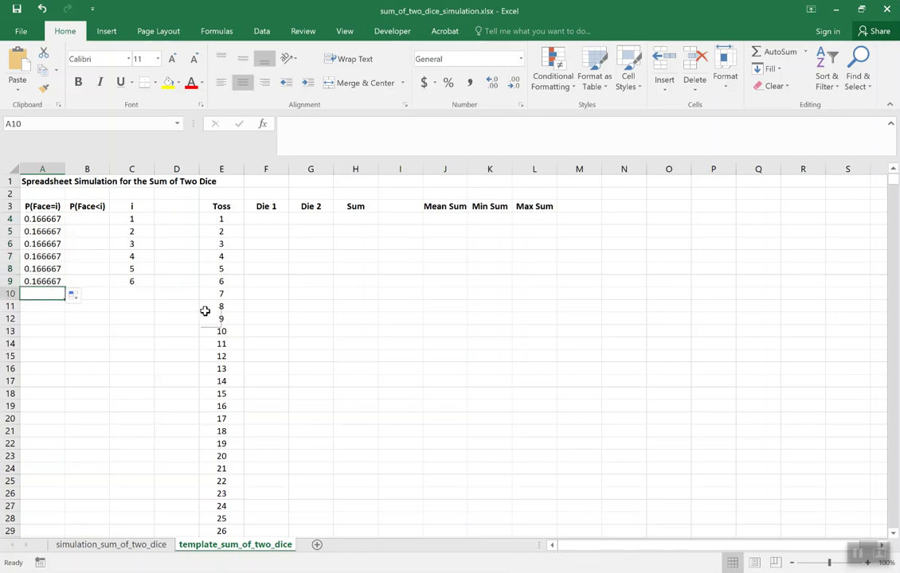
{"action": "type", "text": "=SUM*"}
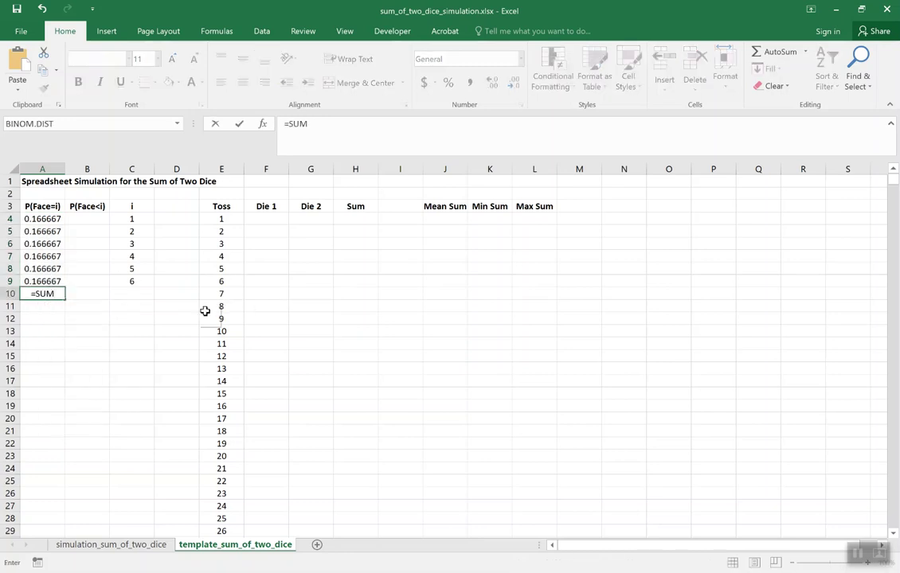
{"action": "key", "text": "BackSpace"}
{"action": "type", "text": "("}
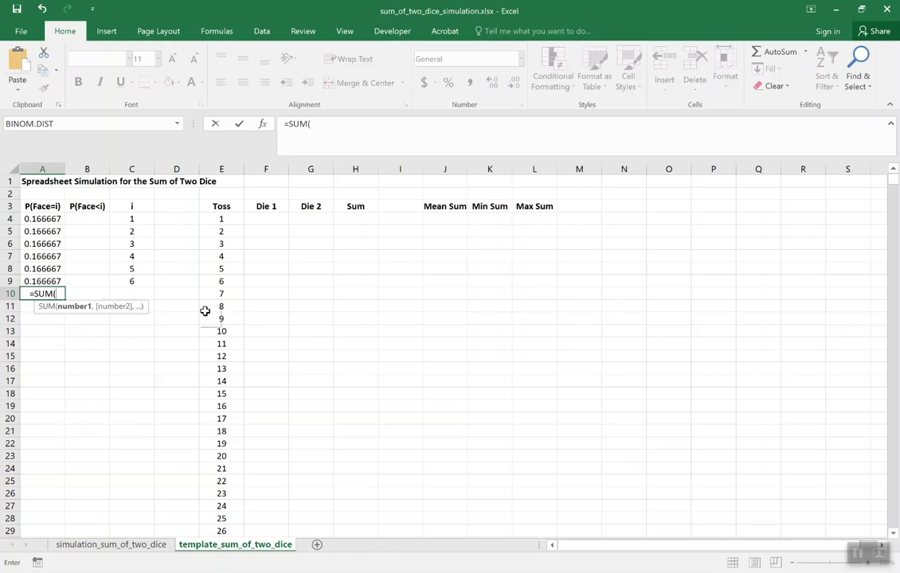
{"action": "left_click_drag", "start_coordinate": [63, 222], "coordinate": [41, 281]}
{"action": "type", "text": ")"}
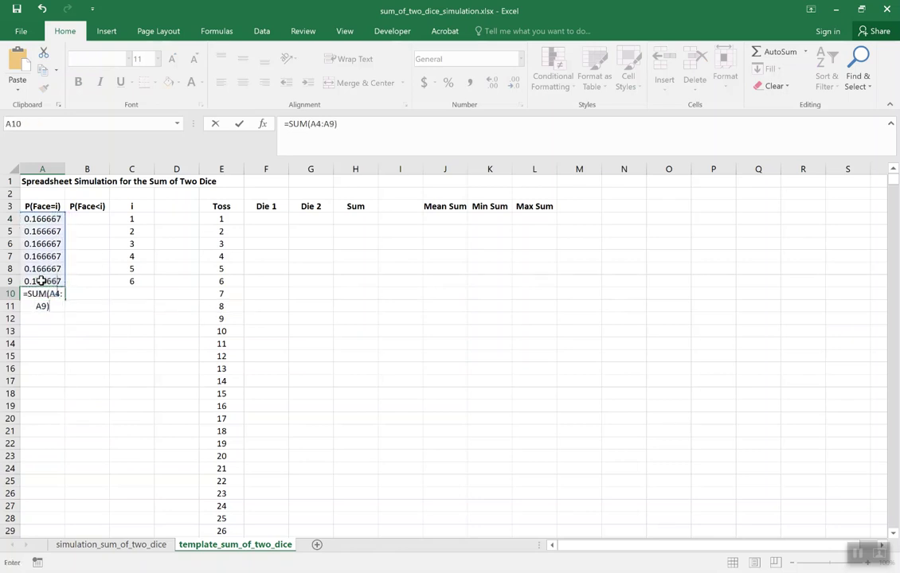
{"action": "key", "text": "Return"}
{"action": "key", "text": "Return"}
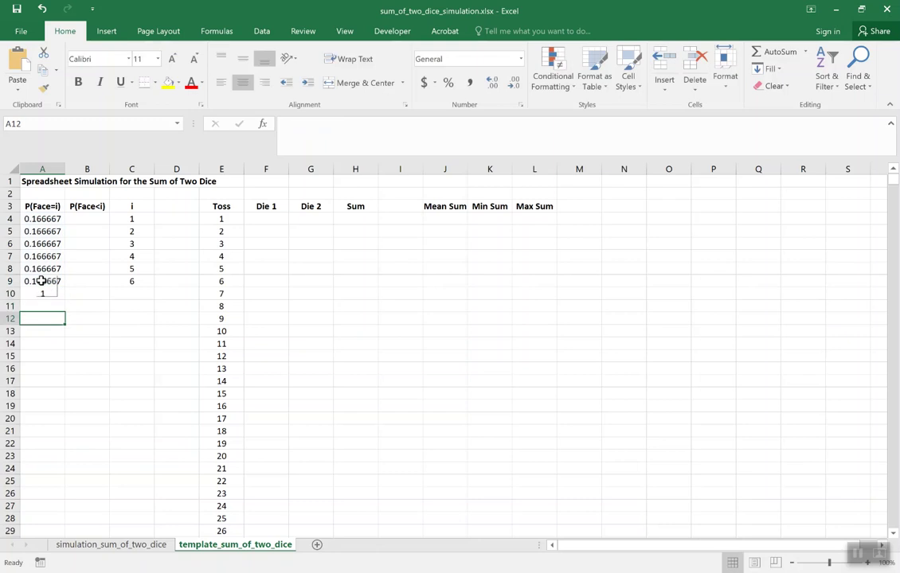
{"action": "key", "text": "Up"}
{"action": "key", "text": "Up"}
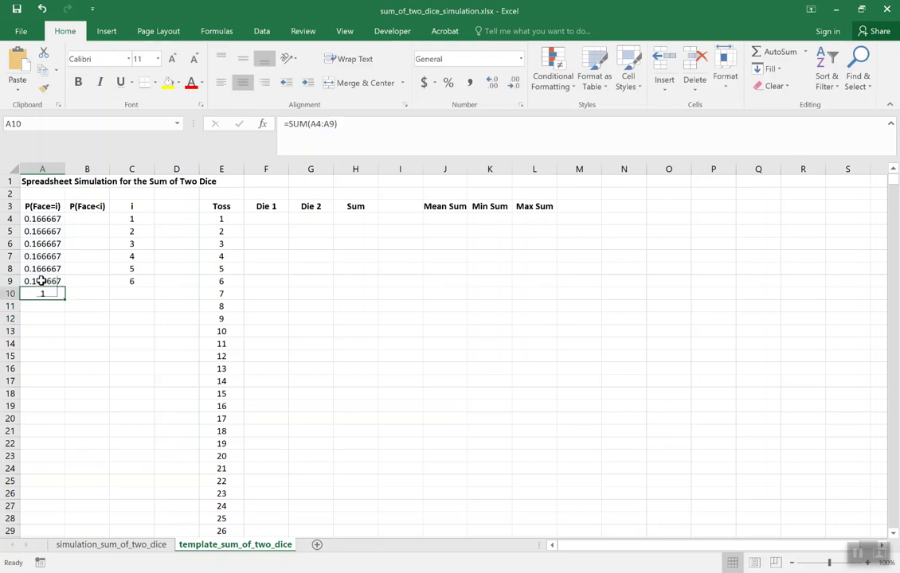
Start the P(Face<i) column with 0 in B4 and the formula =A4 in B5
{"action": "left_click", "coordinate": [83, 221]}
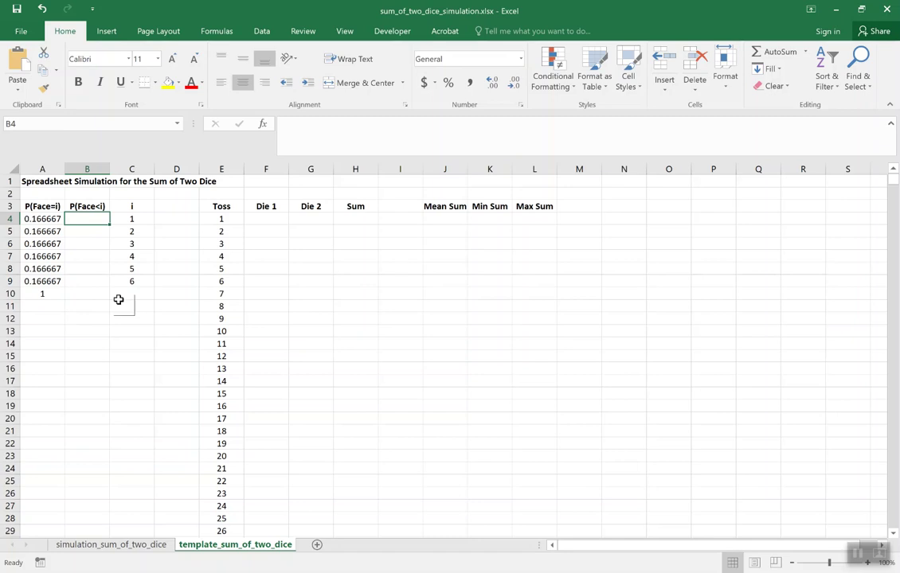
{"action": "type", "text": "0"}
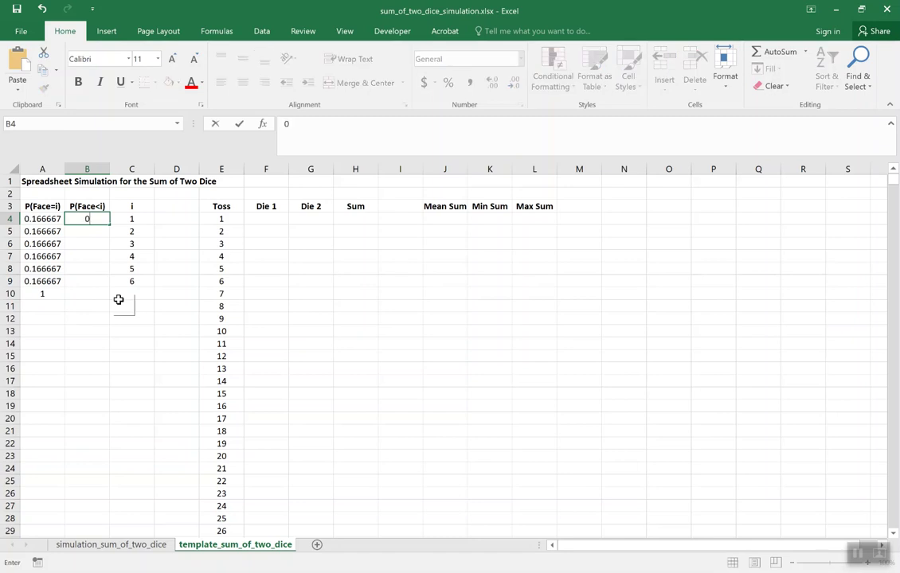
{"action": "key", "text": "Return"}
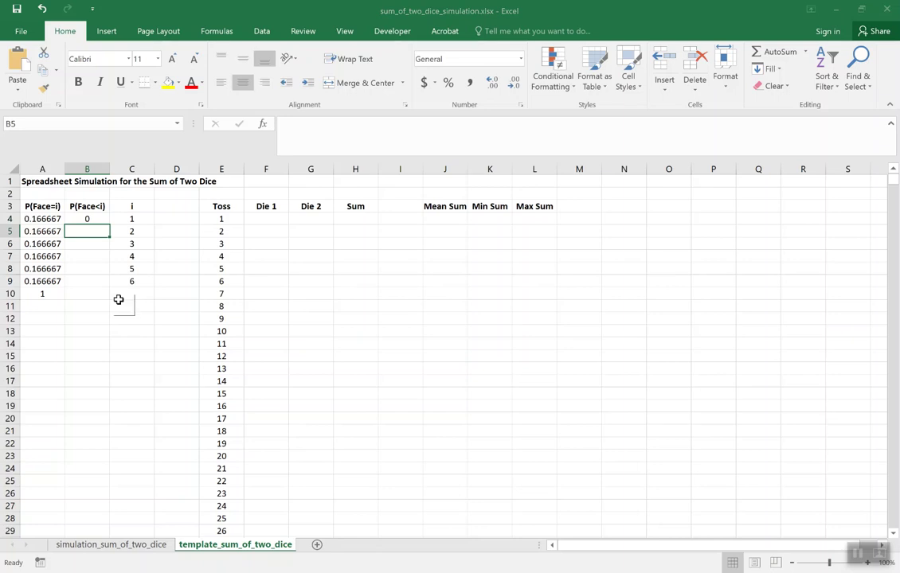
{"action": "type", "text": "="}
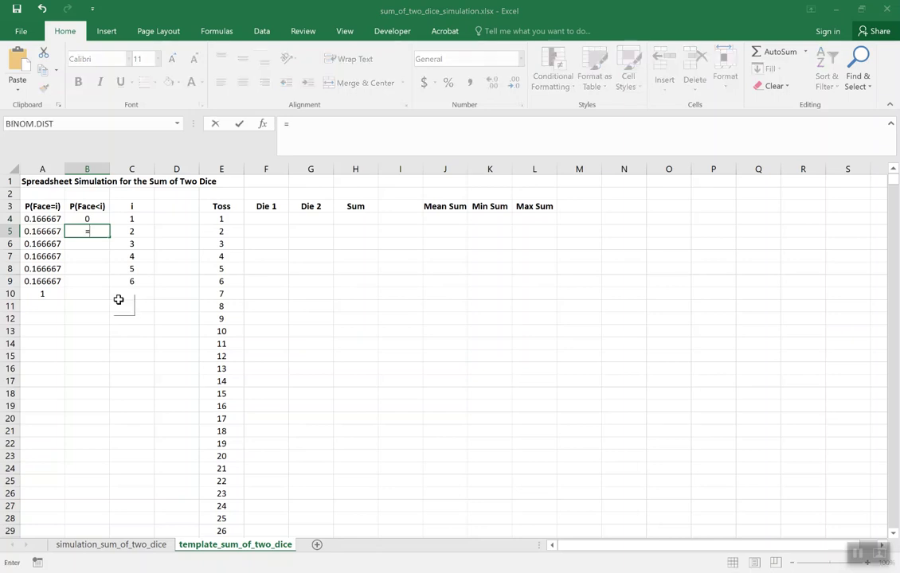
{"action": "left_click", "coordinate": [49, 215]}
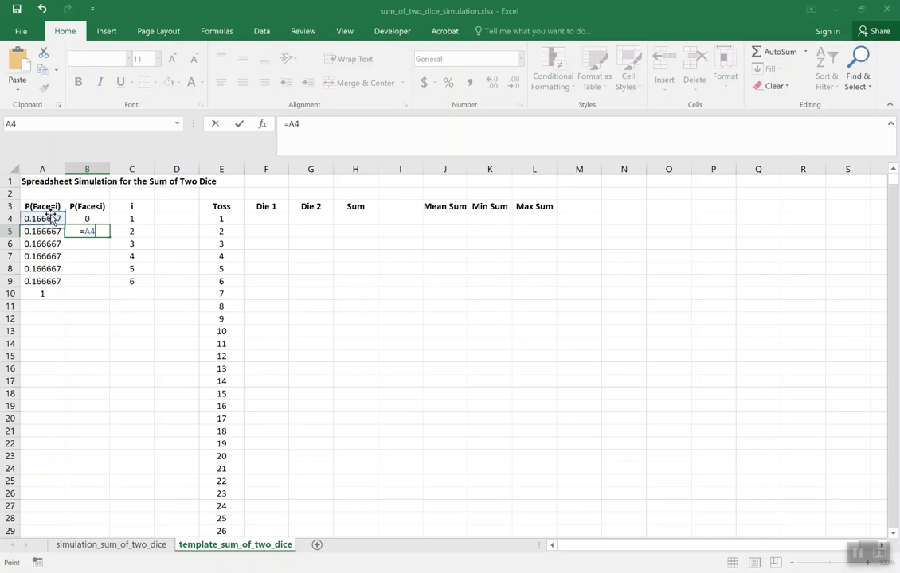
{"action": "key", "text": "Return"}
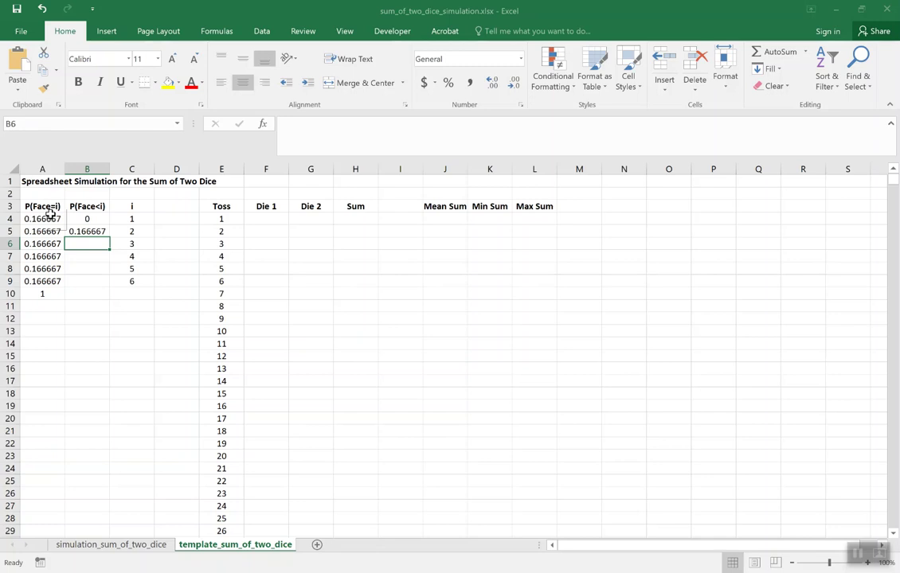
Enter the cumulative formula =B5+A5 in B6 and copy it down through B9
{"action": "type", "text": "=B"}
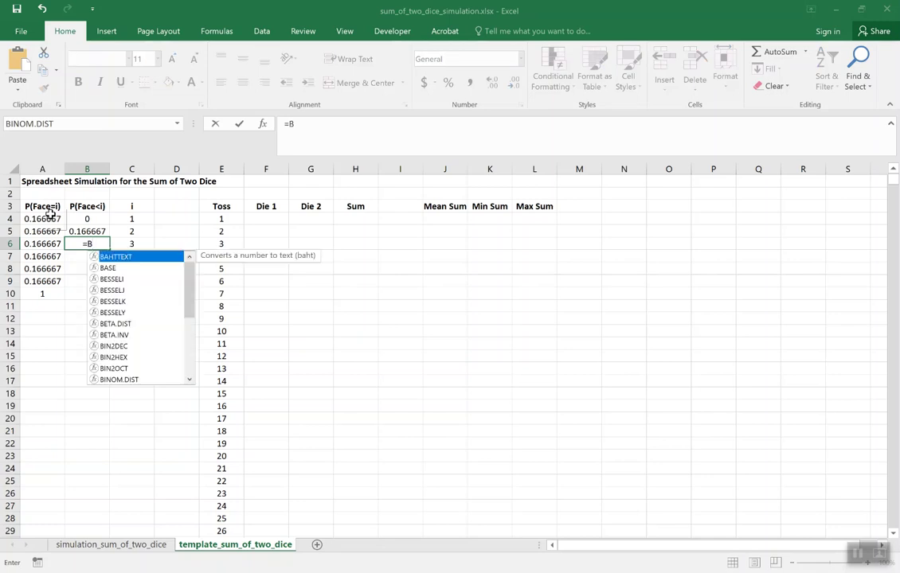
{"action": "type", "text": "5+"}
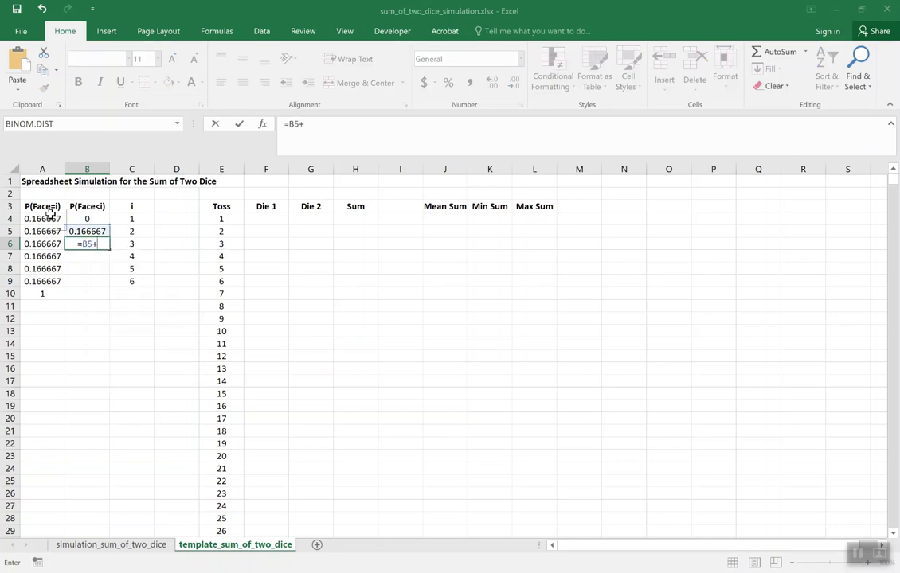
{"action": "type", "text": "A5"}
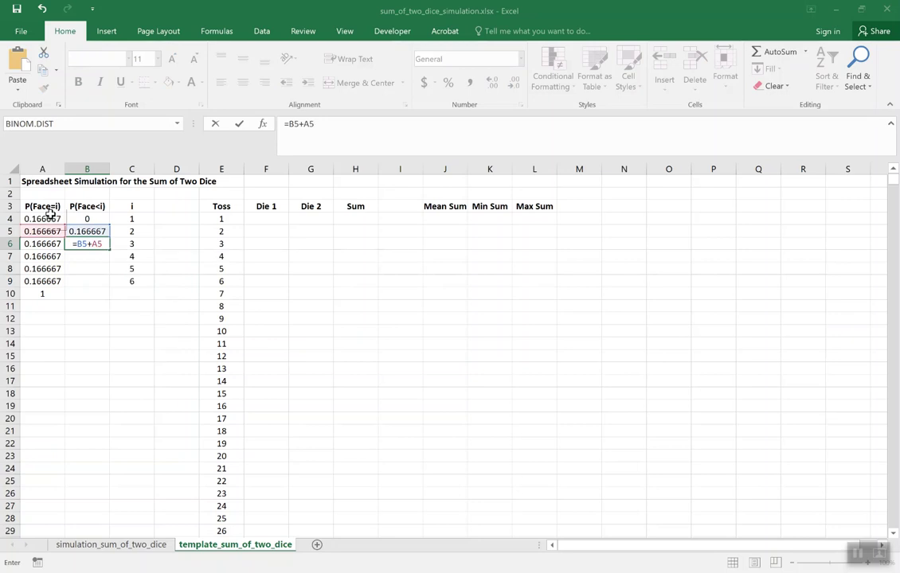
{"action": "key", "text": "Return"}
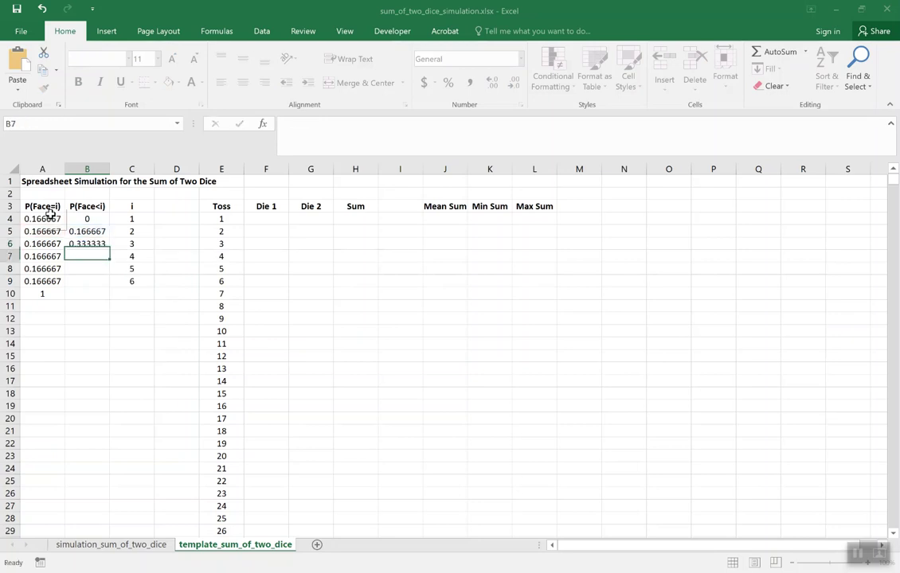
{"action": "left_click", "coordinate": [97, 244]}
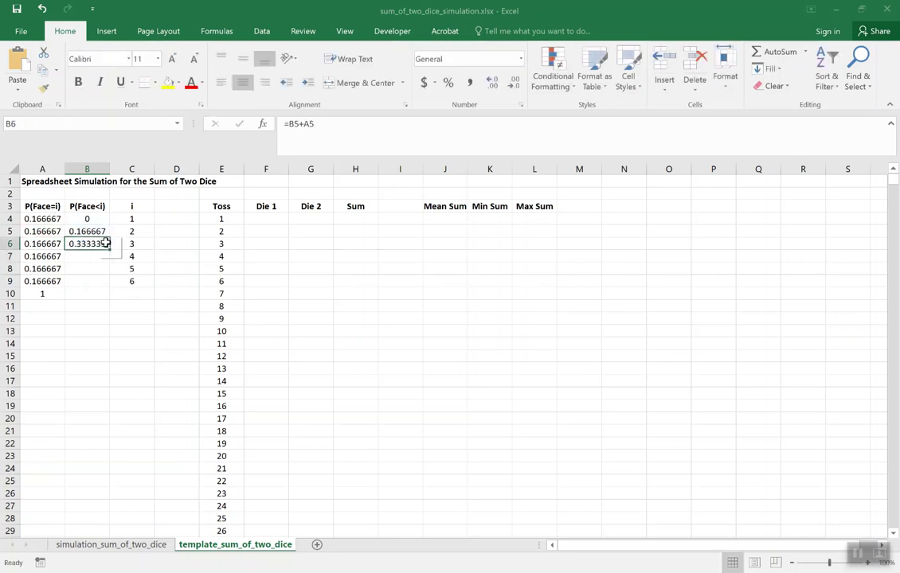
{"action": "left_click_drag", "start_coordinate": [109, 249], "coordinate": [109, 288]}
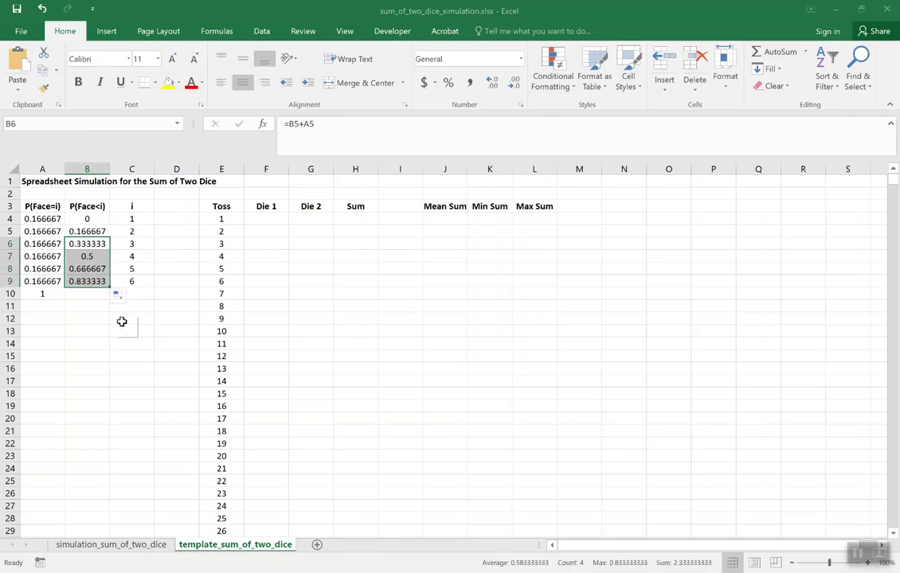
{"action": "left_click", "coordinate": [89, 316]}
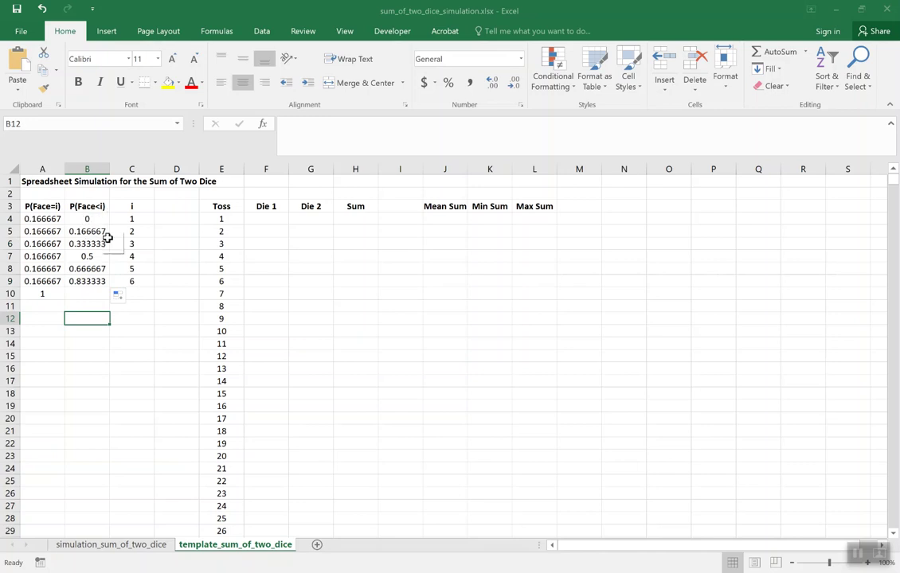
Highlight the range B4:C9 to review the cumulative probabilities beside their face values
{"action": "left_click_drag", "start_coordinate": [92, 217], "coordinate": [132, 281]}
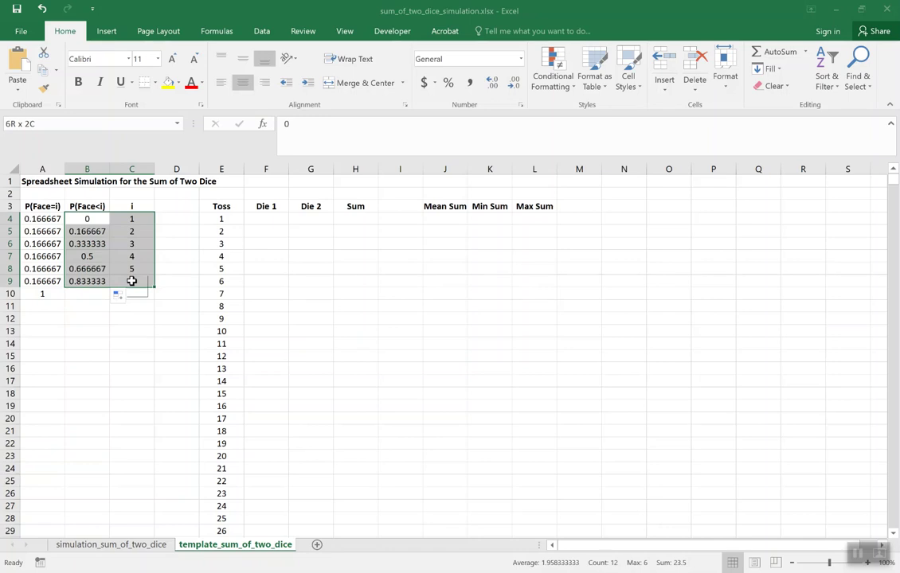
{"action": "left_click_drag", "start_coordinate": [131, 281], "coordinate": [131, 283]}
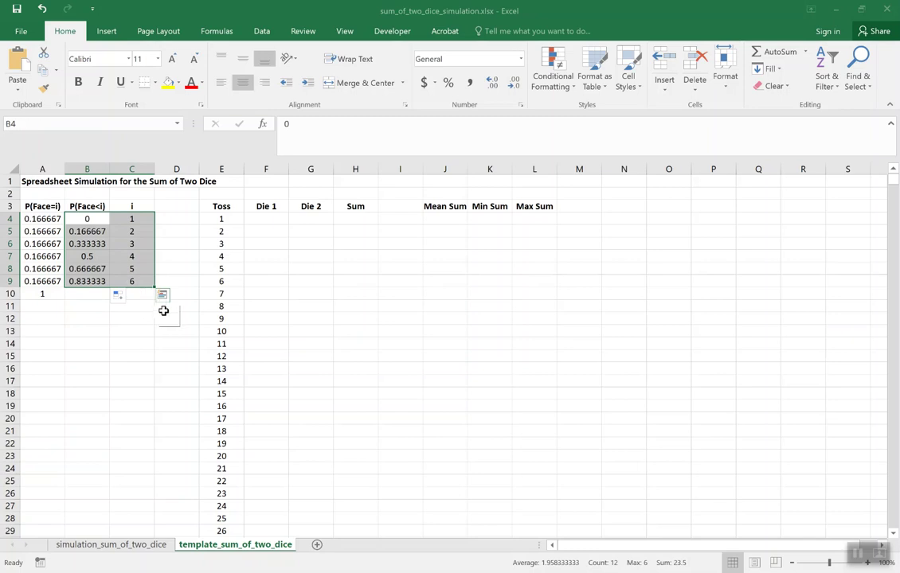
{"action": "left_click", "coordinate": [270, 318]}
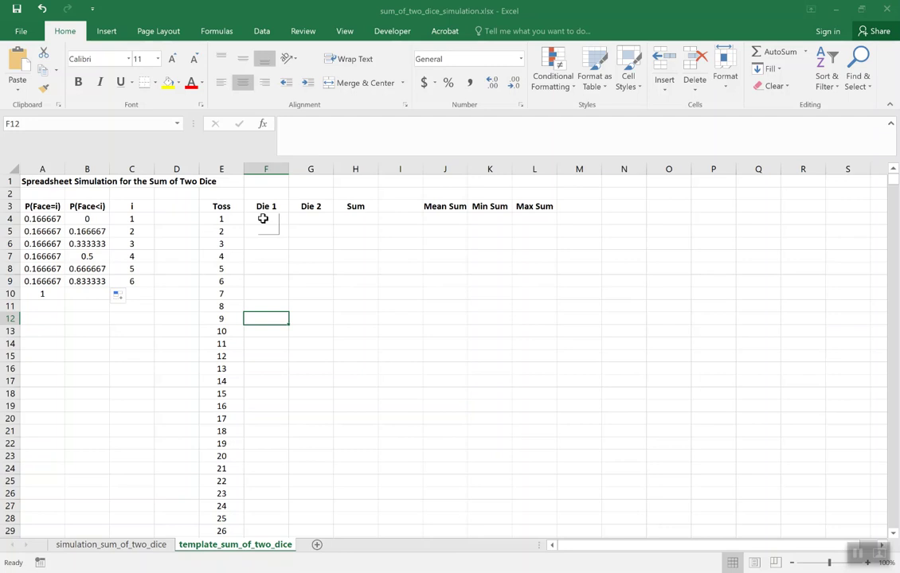
Begin a VLOOKUP formula in F4 with RAND() as the lookup value and the absolute range $B$4:$C$9 as the table array
{"action": "left_click", "coordinate": [263, 218]}
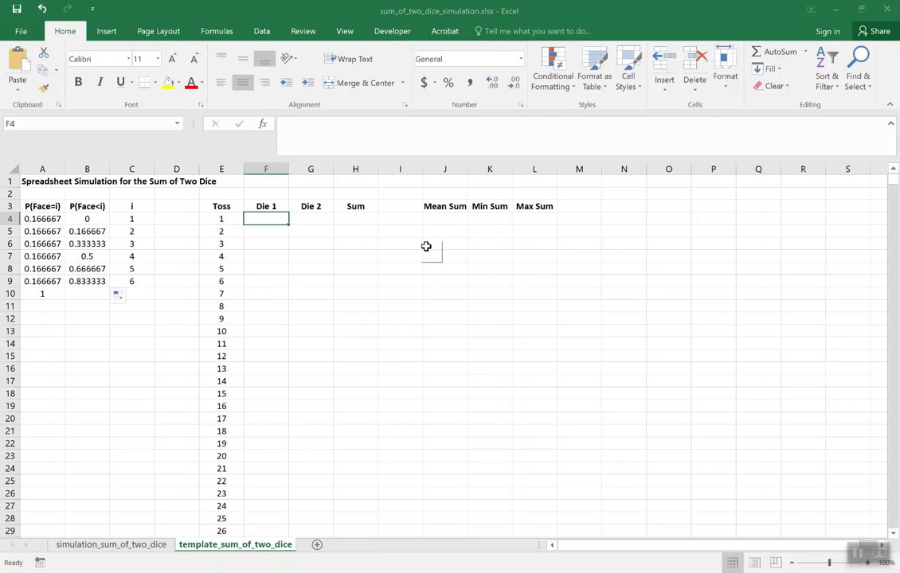
{"action": "type", "text": "="}
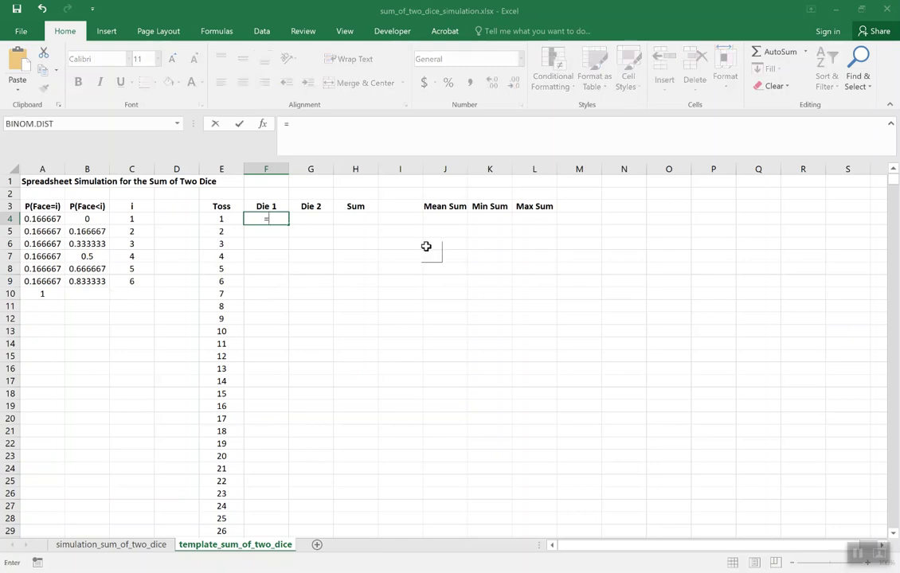
{"action": "type", "text": "VLOO"}
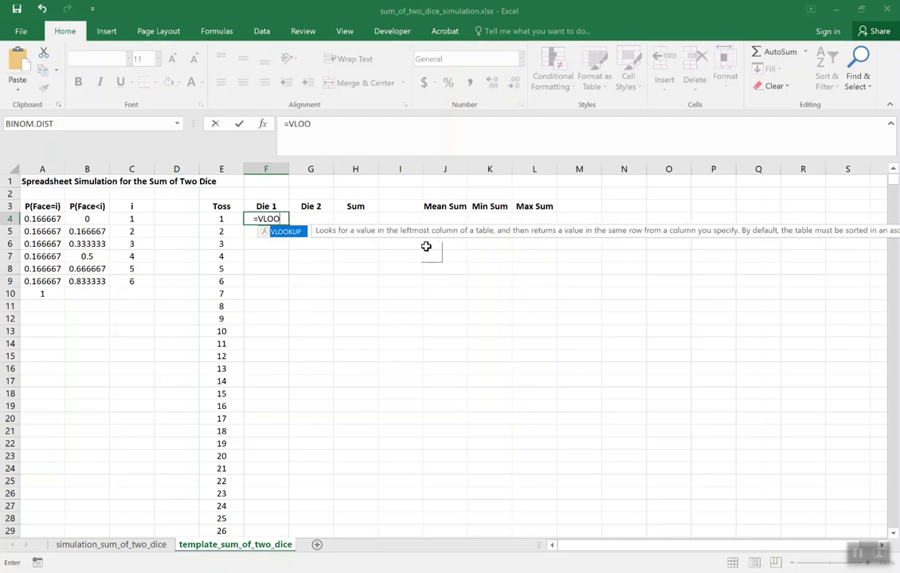
{"action": "type", "text": "KUP("}
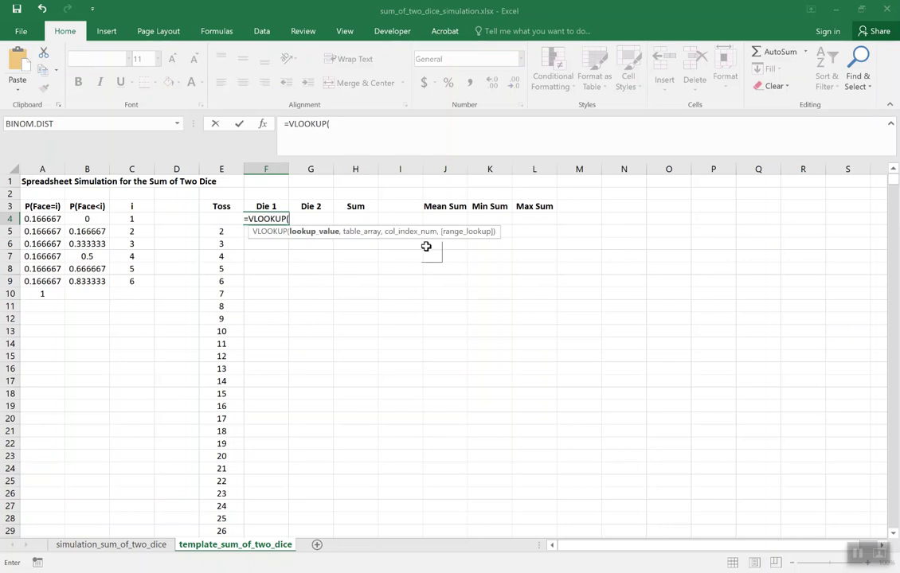
{"action": "type", "text": "RAND()"}
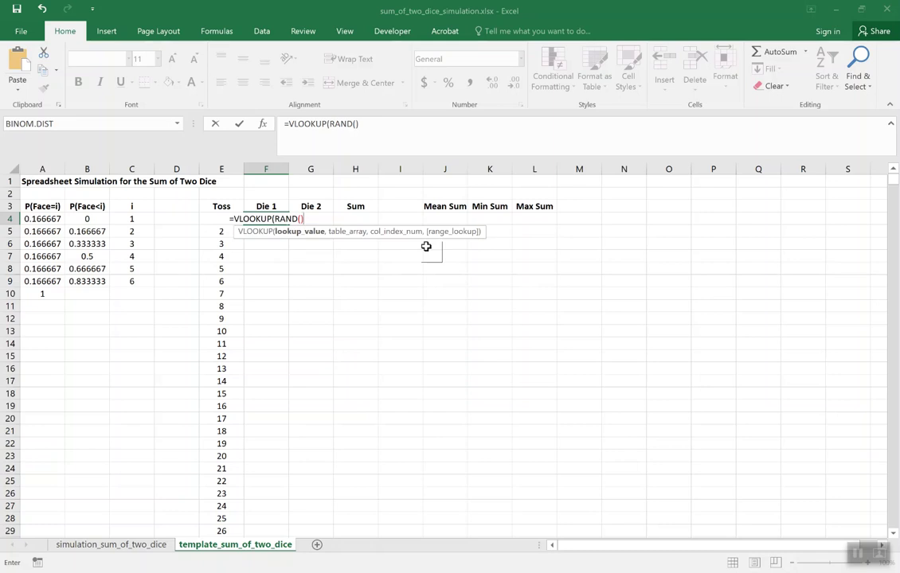
{"action": "type", "text": ","}
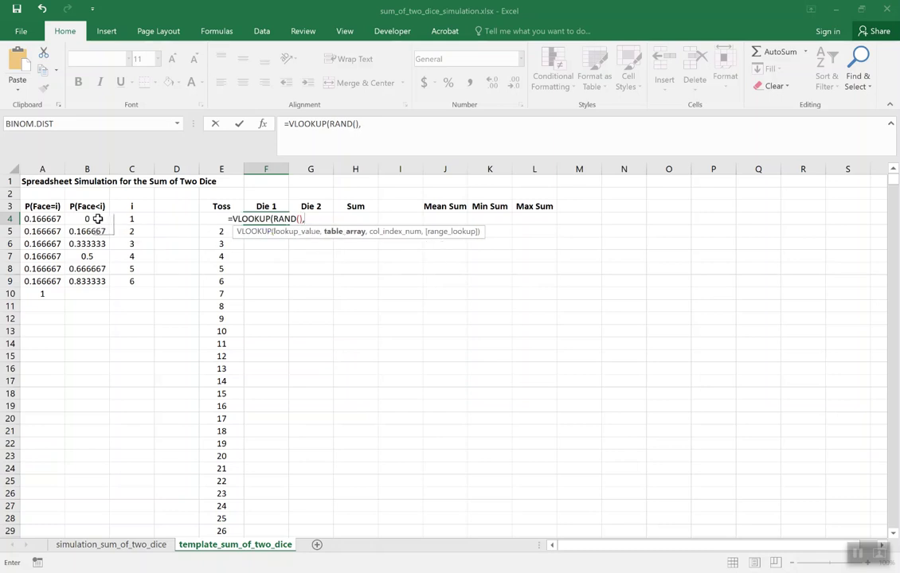
{"action": "left_click_drag", "start_coordinate": [97, 218], "coordinate": [127, 282]}
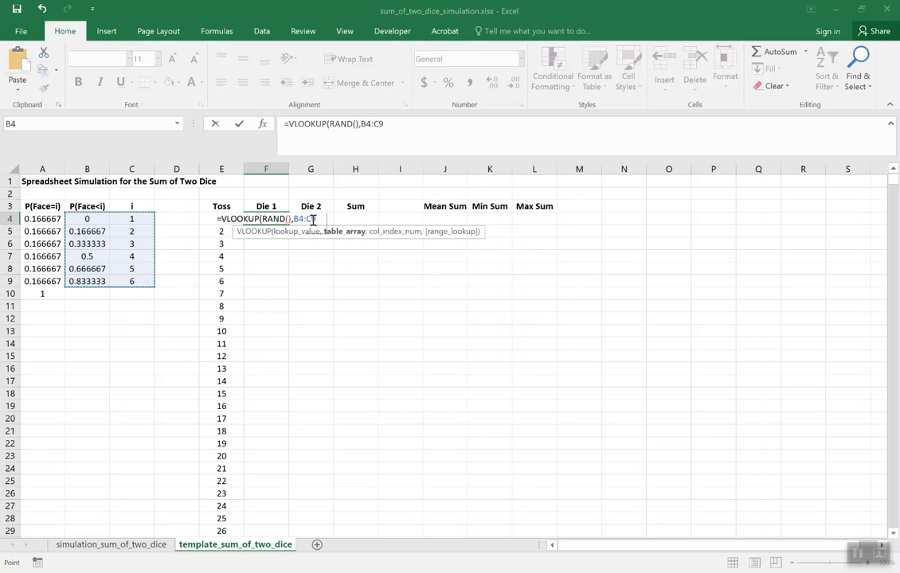
{"action": "left_click", "coordinate": [323, 222]}
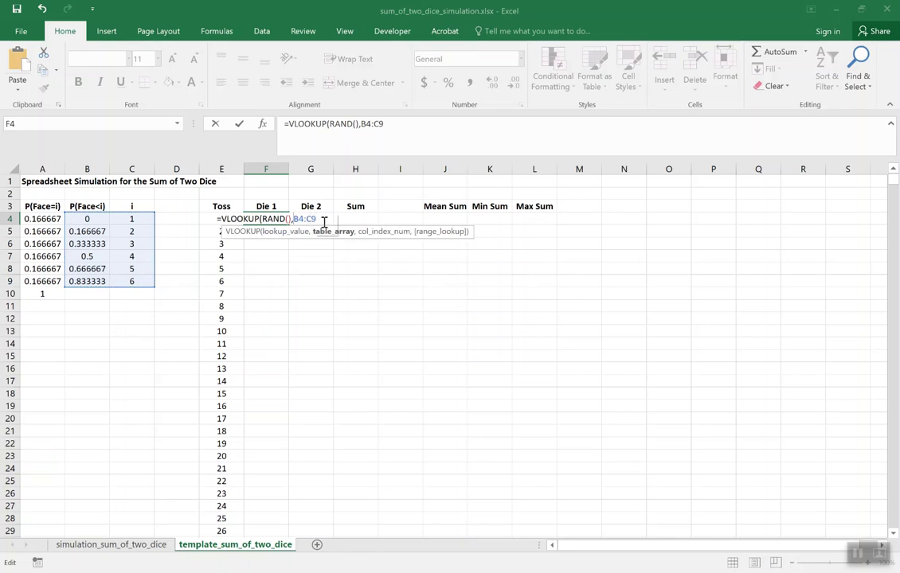
{"action": "key", "text": "F4"}
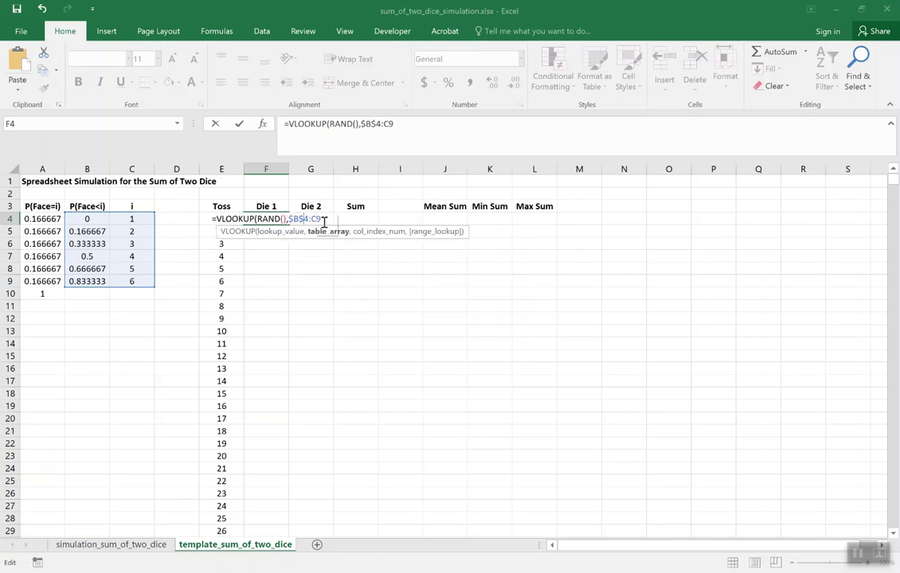
{"action": "key", "text": "F4"}
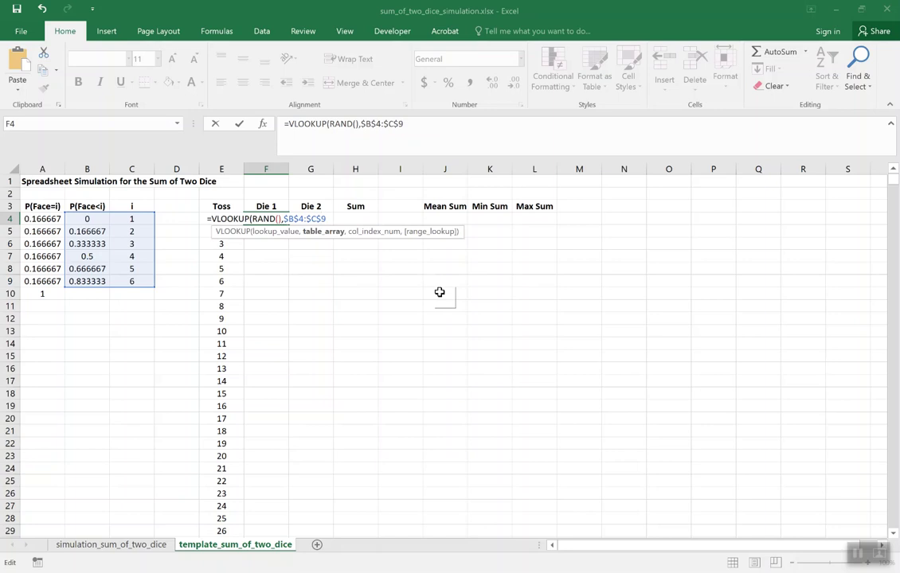
Complete the VLOOKUP formula in F4 with column index 2 and approximate match TRUE
{"action": "type", "text": ","}
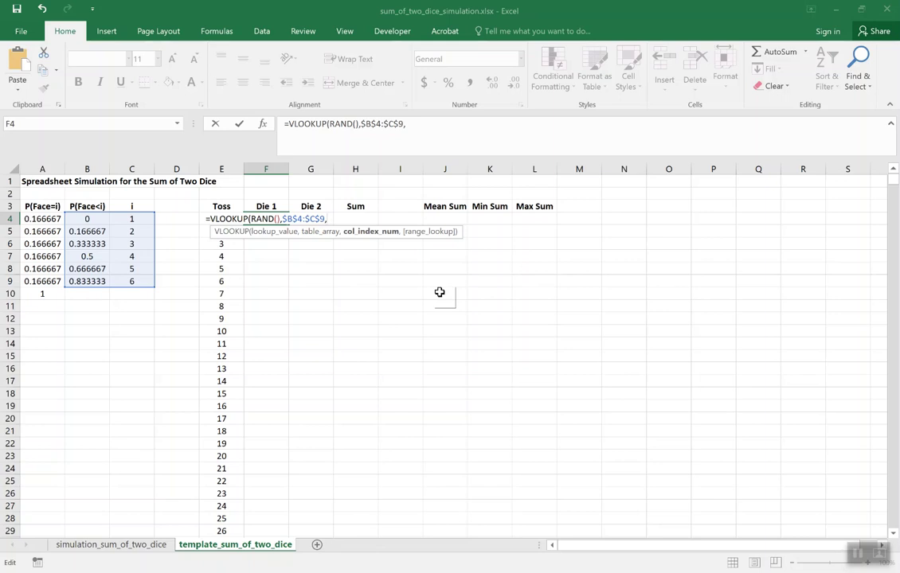
{"action": "type", "text": "2"}
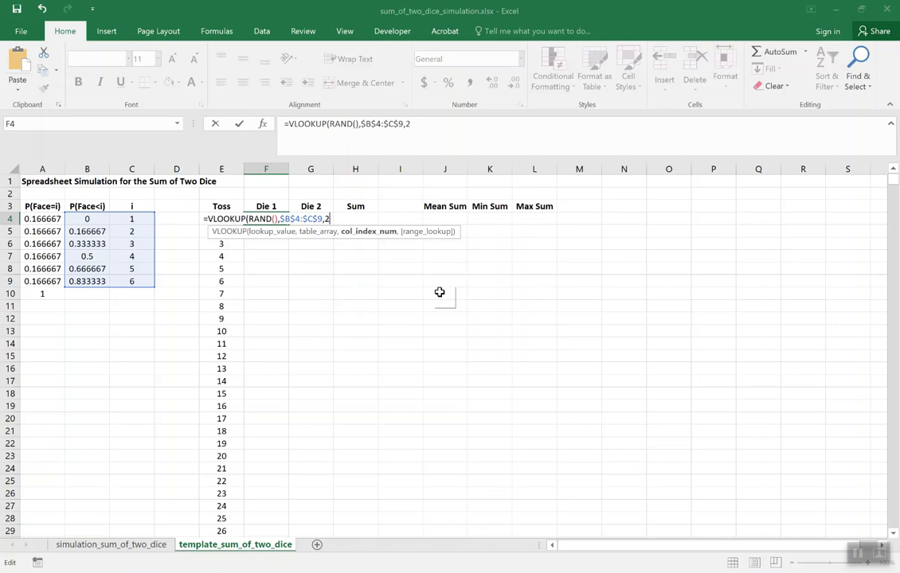
{"action": "type", "text": ")"}
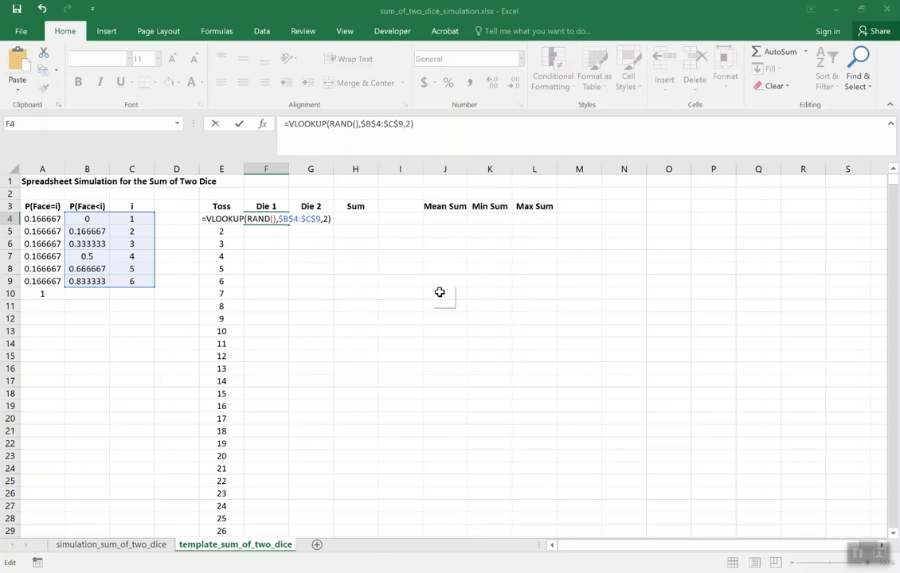
{"action": "key", "text": "BackSpace"}
{"action": "type", "text": ",TRUE"}
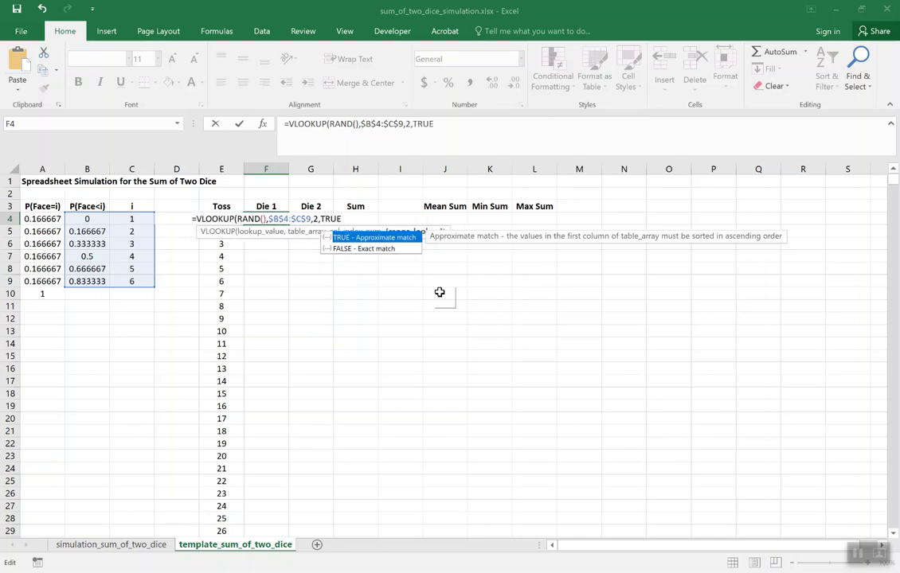
{"action": "type", "text": ")"}
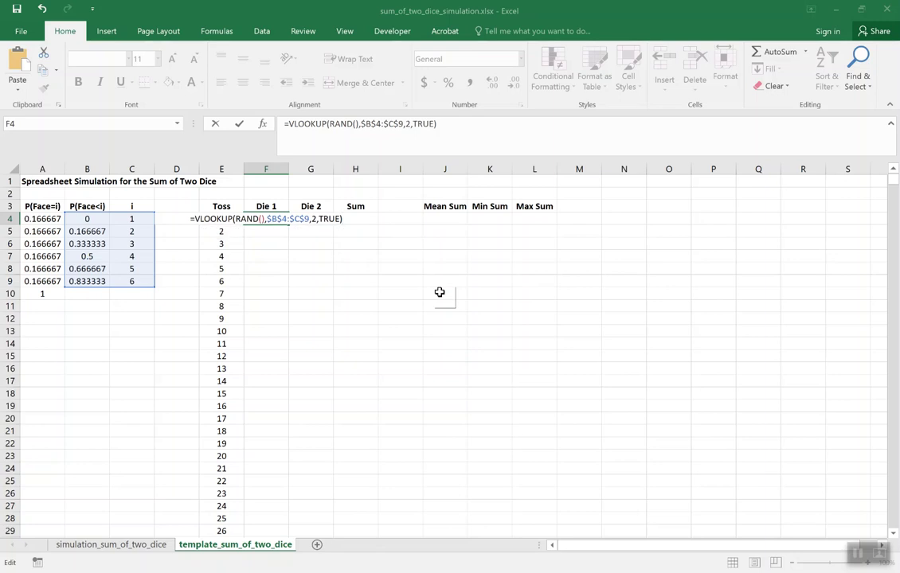
{"action": "key", "text": "Return"}
{"action": "key", "text": "Up"}
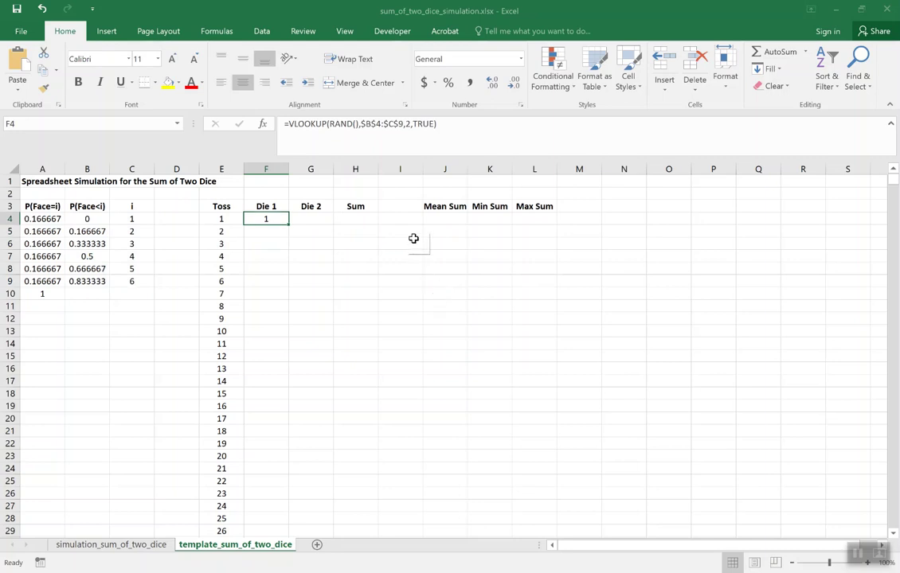
Switch workbook calculation to Manual and recalculate several times to generate new Die 1 values
{"action": "left_click", "coordinate": [216, 31]}
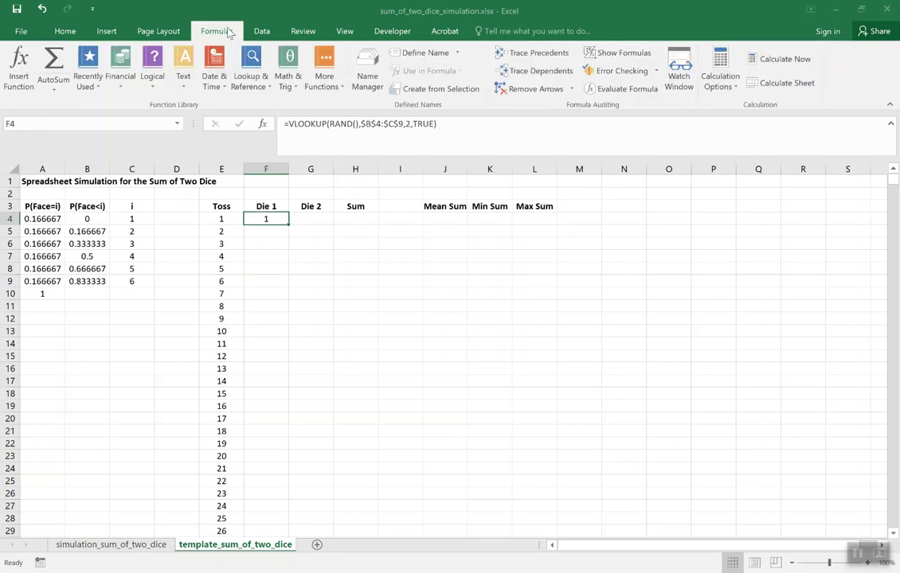
{"action": "left_click", "coordinate": [733, 87]}
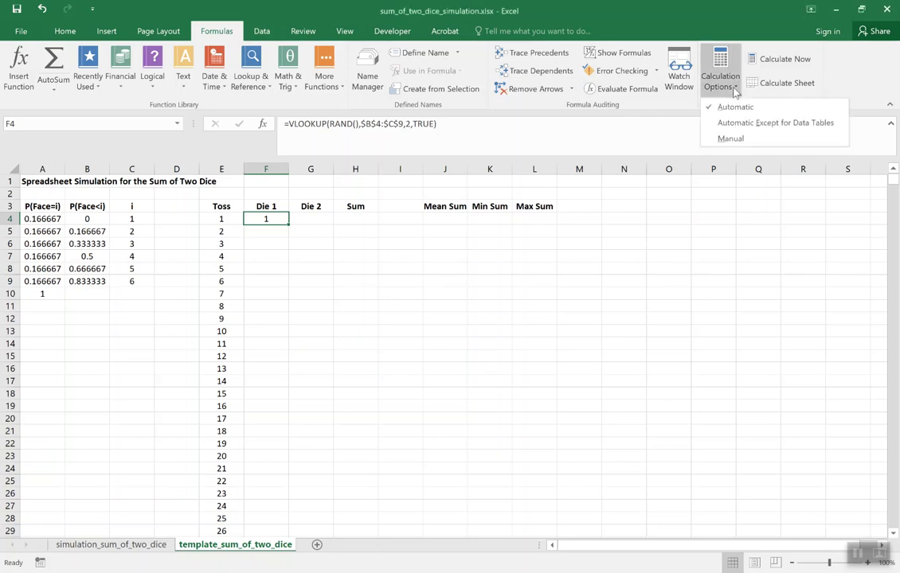
{"action": "left_click", "coordinate": [730, 139]}
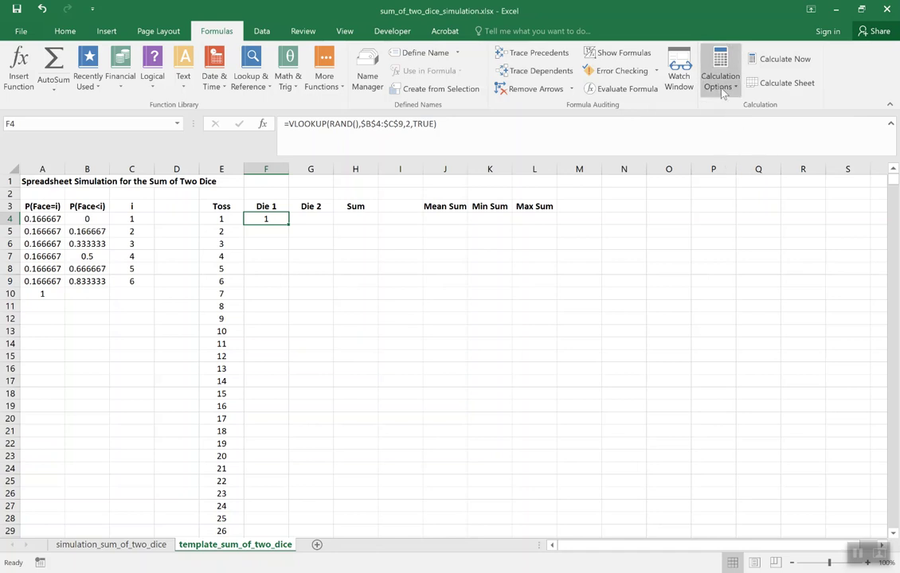
{"action": "left_click", "coordinate": [769, 64]}
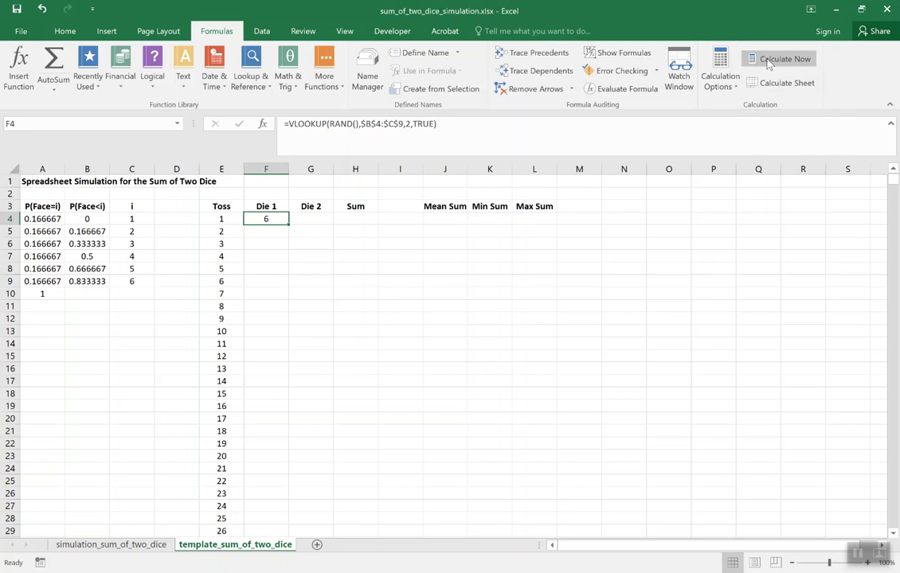
{"action": "left_click", "coordinate": [769, 64]}
{"action": "left_click", "coordinate": [769, 64]}
{"action": "left_click", "coordinate": [769, 64]}
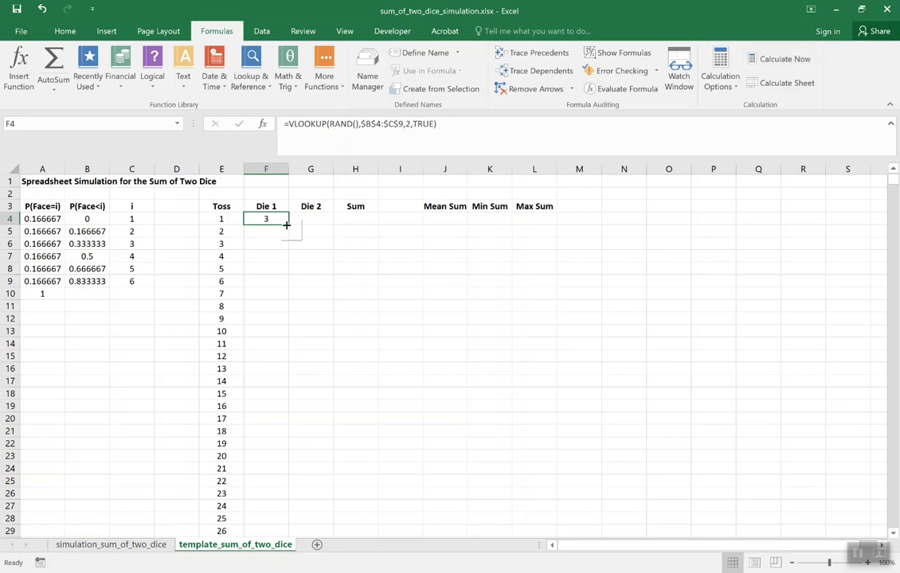
Fill the Die 1 formula across to G4 and down both dice columns for all tosses, recalculating after each fill
{"action": "left_click_drag", "start_coordinate": [287, 225], "coordinate": [323, 224]}
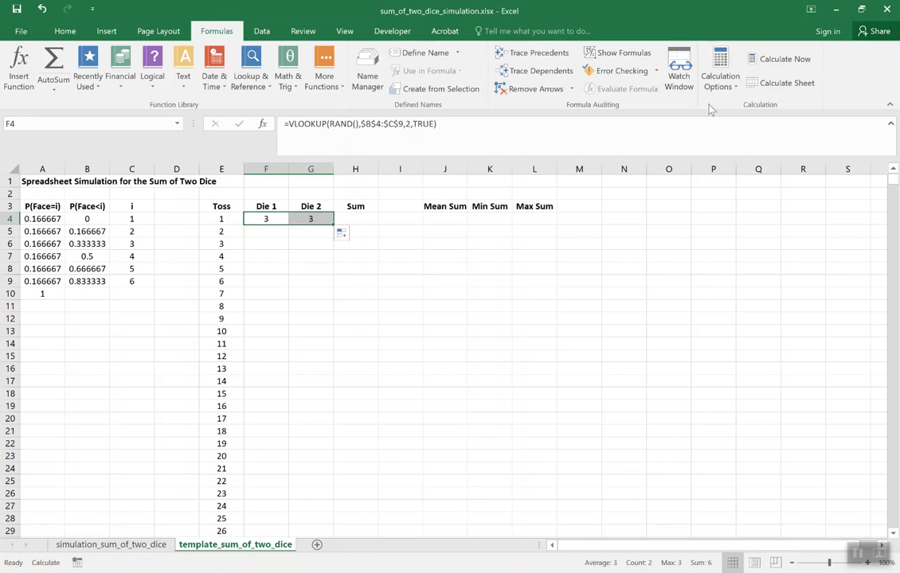
{"action": "left_click", "coordinate": [798, 60]}
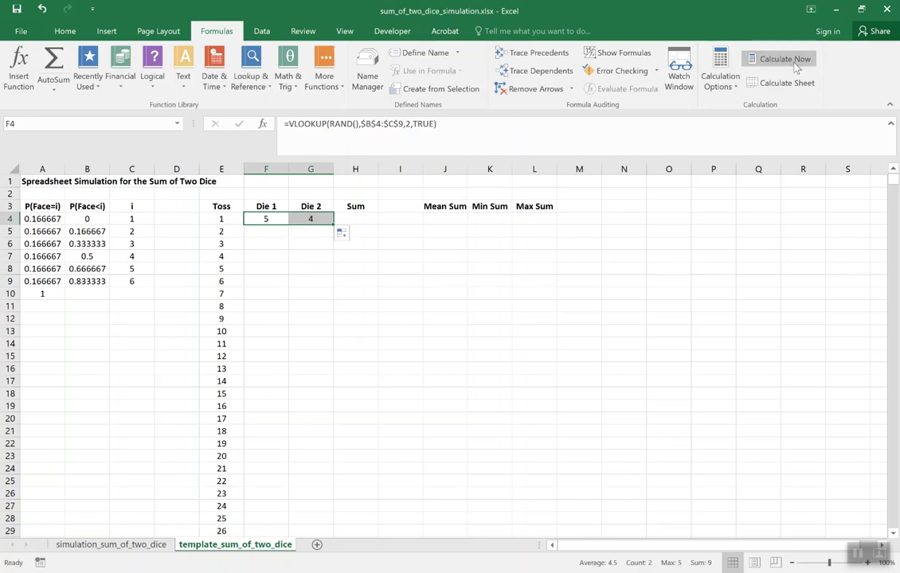
{"action": "double_click", "coordinate": [333, 225]}
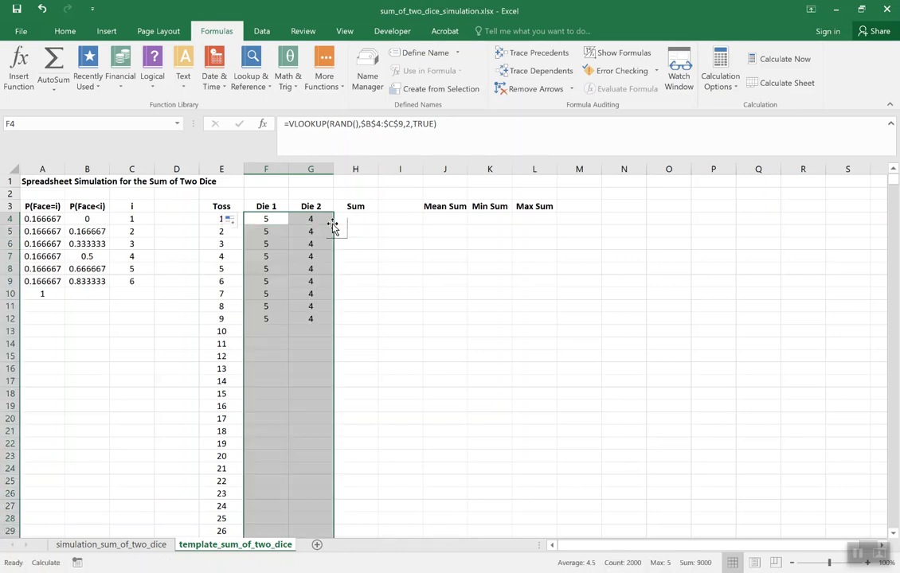
{"action": "left_click", "coordinate": [786, 62]}
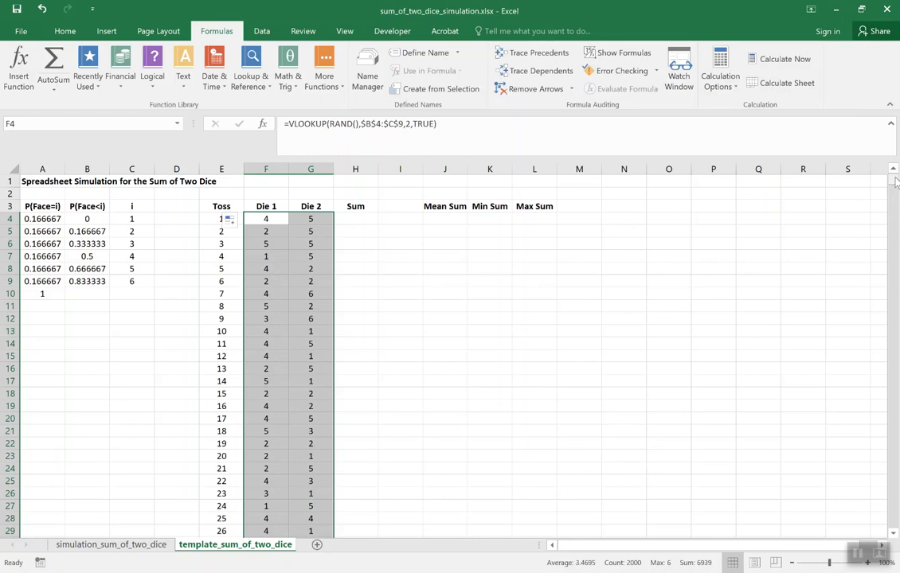
{"action": "mouse_move", "coordinate": [894, 182]}
{"action": "left_mouse_down"}
{"action": "mouse_move", "coordinate": [894, 228]}
{"action": "mouse_move", "coordinate": [894, 182]}
{"action": "left_mouse_up"}
Enter =F4+G4 in H4, fill it down the Sum column for every toss and recalculate
{"action": "left_click", "coordinate": [348, 220]}
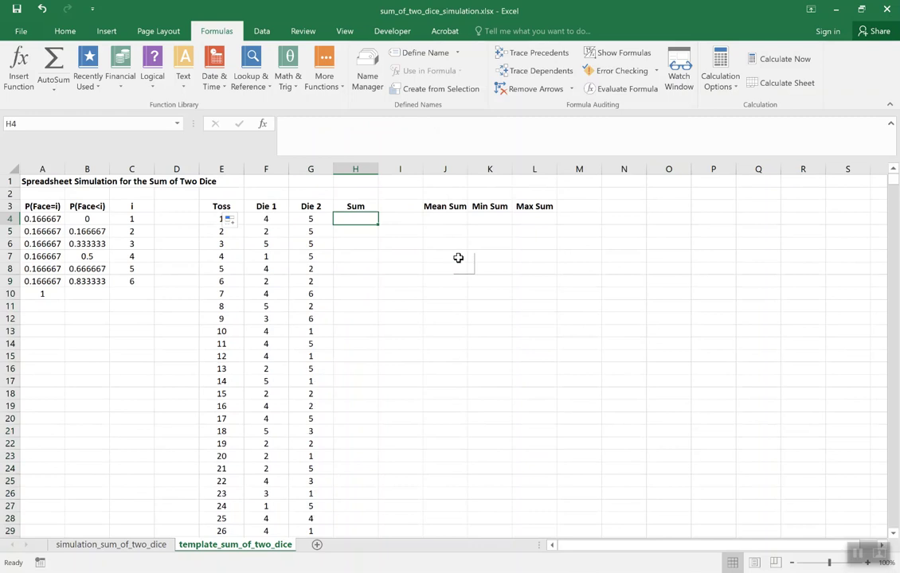
{"action": "type", "text": "="}
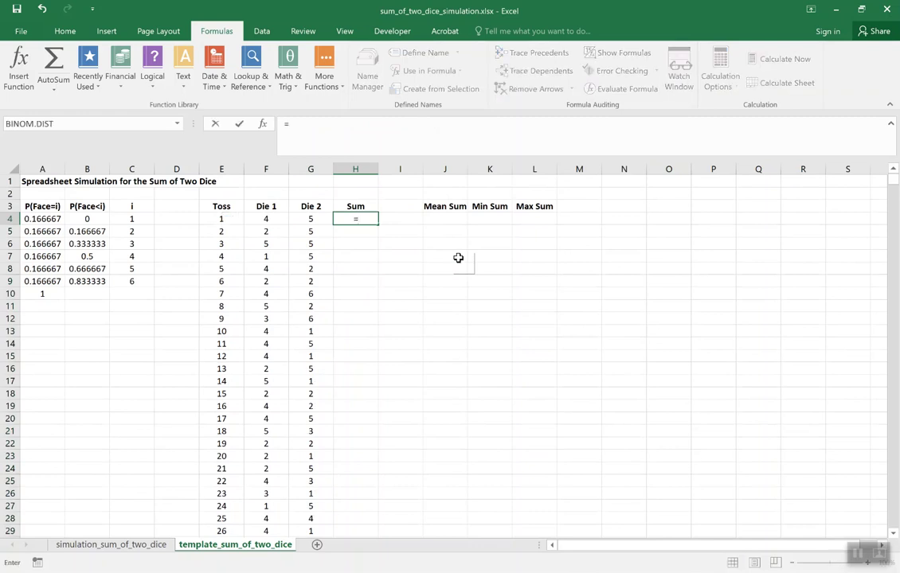
{"action": "left_click", "coordinate": [272, 222]}
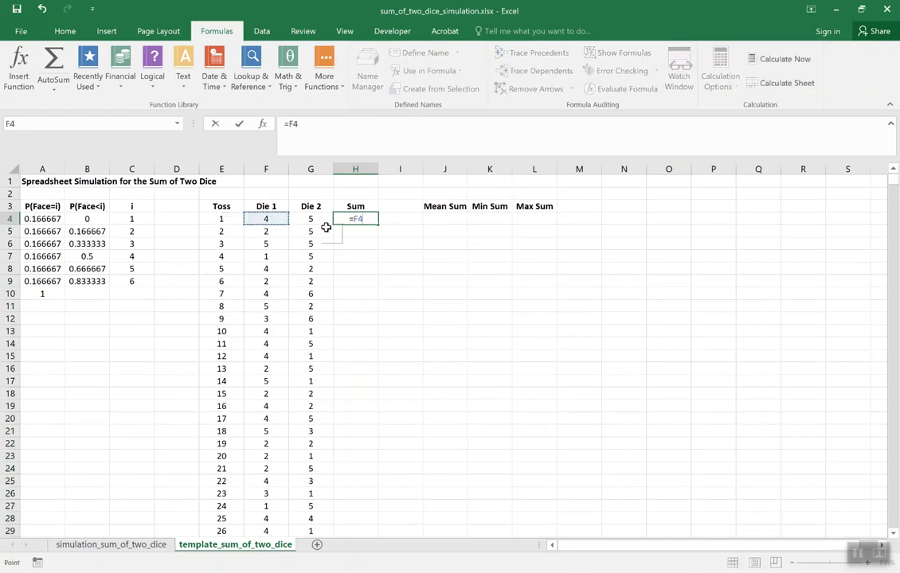
{"action": "type", "text": "+"}
{"action": "left_click", "coordinate": [309, 220]}
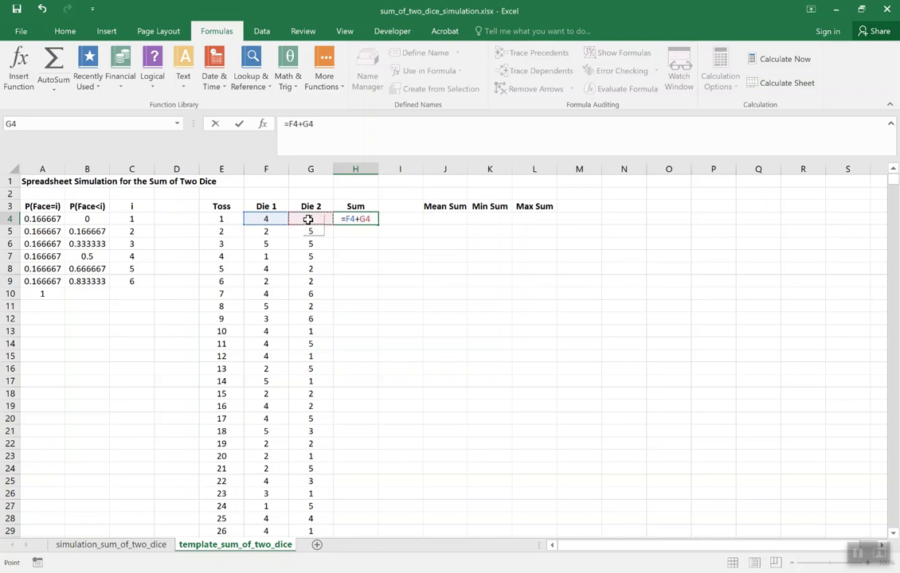
{"action": "key", "text": "Return"}
{"action": "left_click", "coordinate": [347, 222]}
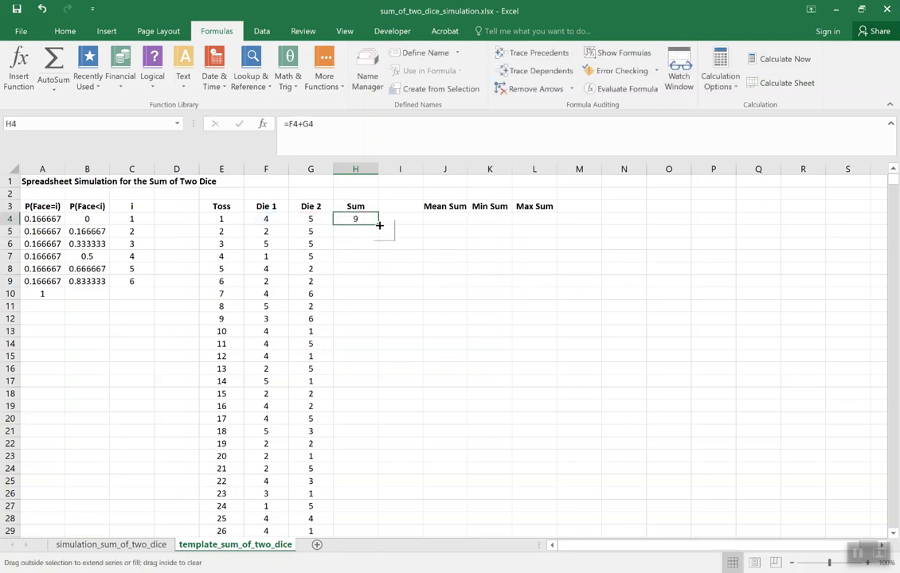
{"action": "double_click", "coordinate": [379, 225]}
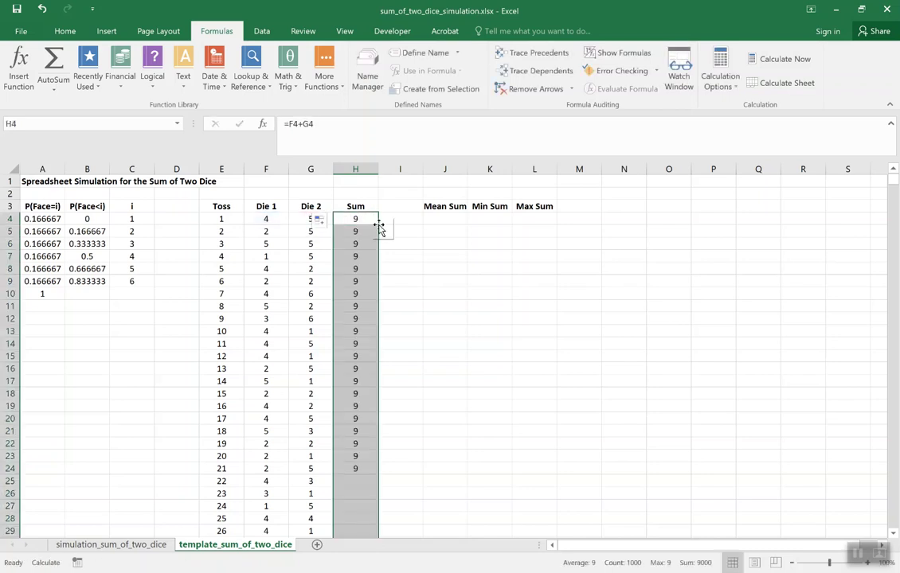
{"action": "left_click", "coordinate": [783, 62]}
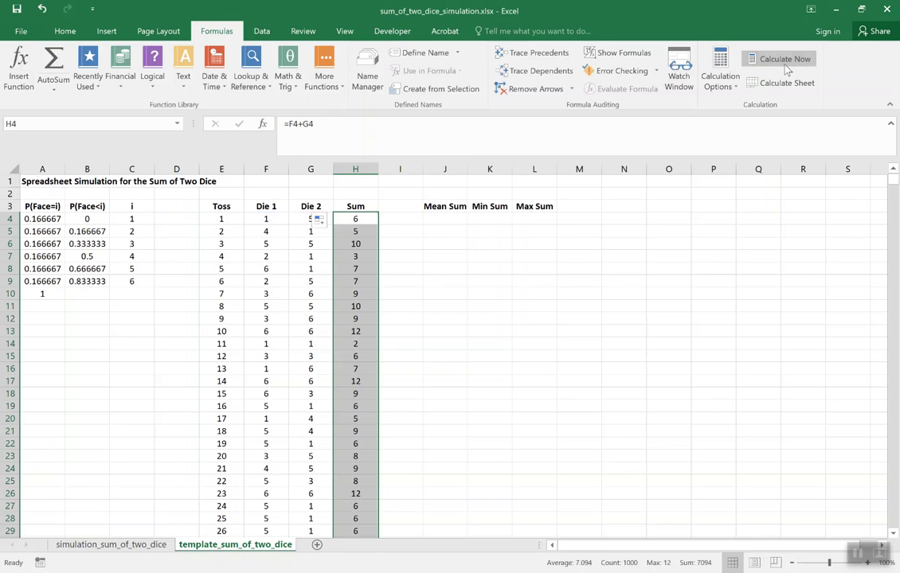
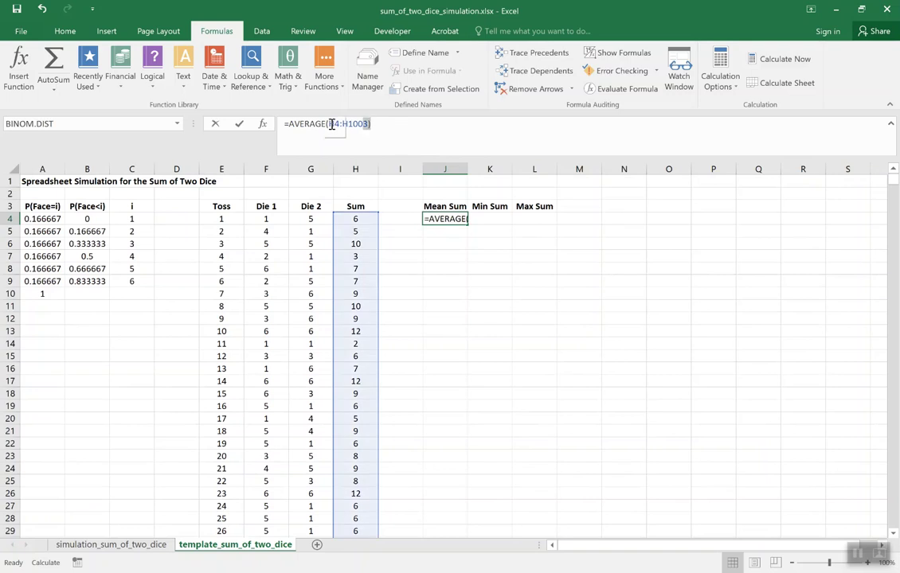
Enter =AVERAGE(H4:H1003) as the mean sum in J4 and select the Min Sum cell K4
{"action": "key", "text": "Return"}
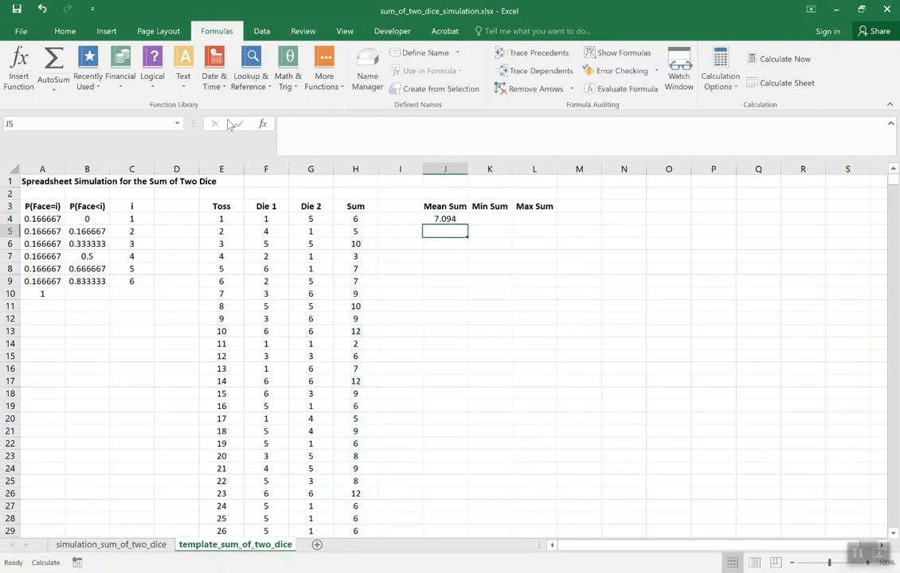
{"action": "key", "text": "Up"}
{"action": "key", "text": "Right"}
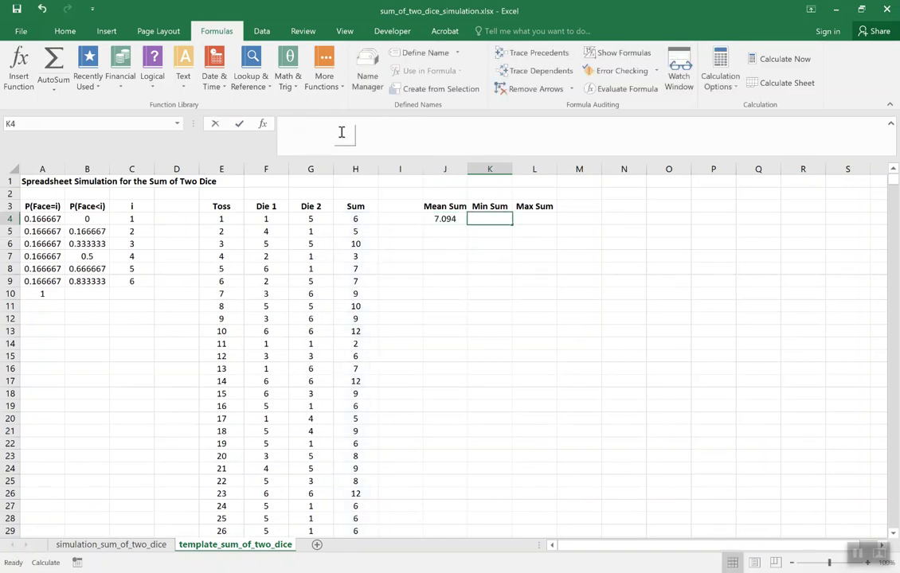
Enter =MIN(H4:H1003) as the minimum sum in K4 by adapting the copied AVERAGE formula
{"action": "left_click", "coordinate": [341, 132]}
{"action": "type", "text": "=AVERAGE(H4:H1003)"}
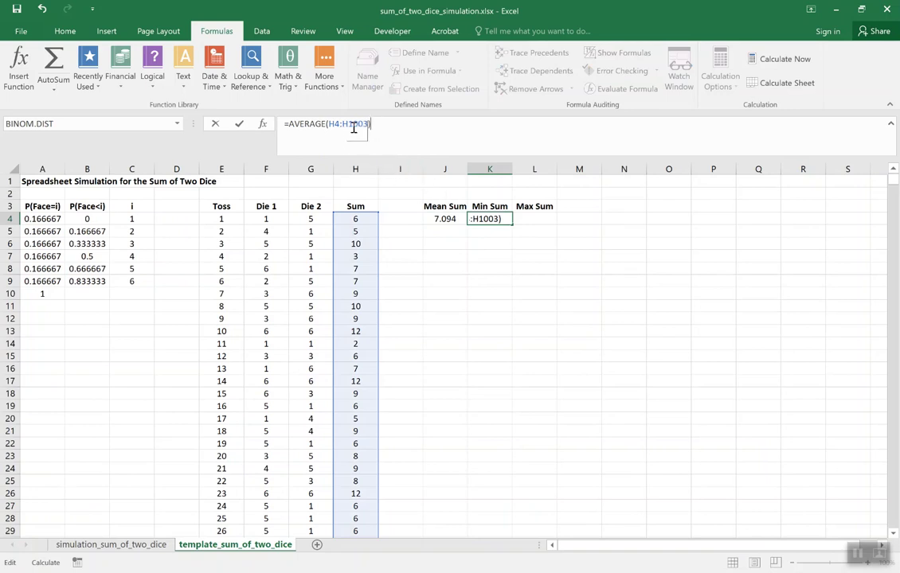
{"action": "left_click_drag", "start_coordinate": [325, 124], "coordinate": [287, 124]}
{"action": "type", "text": "MIN"}
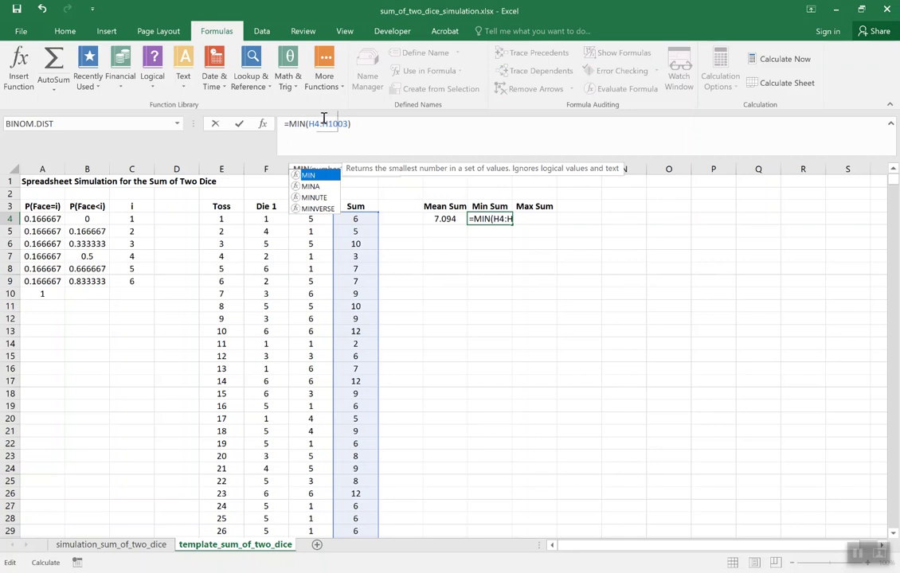
{"action": "key", "text": "Return"}
{"action": "key", "text": "Up"}
{"action": "key", "text": "Right"}
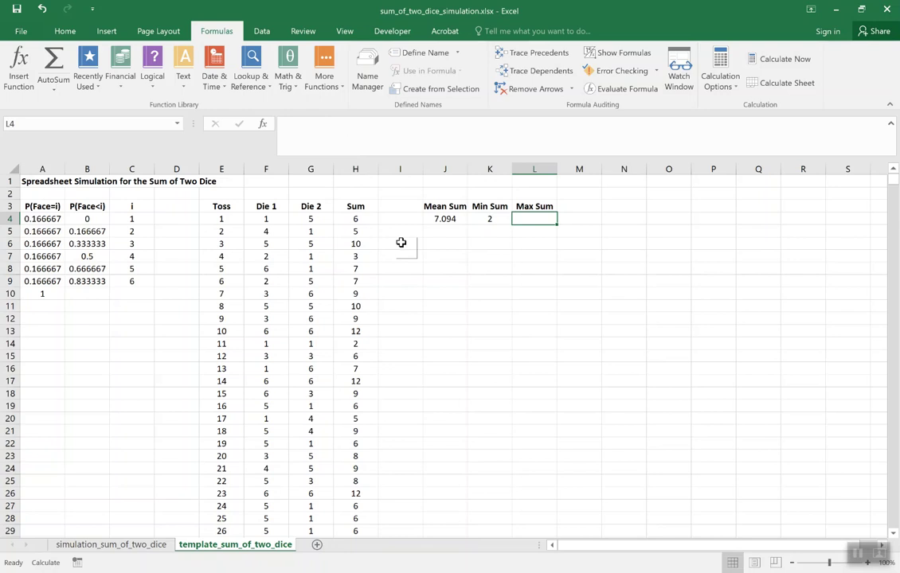
Copy the K4 formula text into the Max Sum cell L4 and change its function to get =MAX(H4:H1003)
{"action": "left_click", "coordinate": [473, 220]}
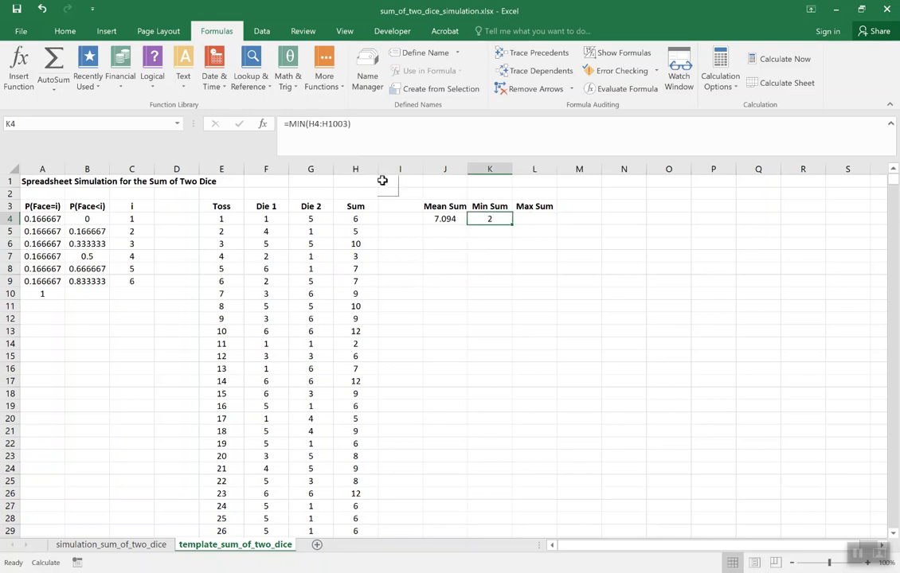
{"action": "left_click_drag", "start_coordinate": [378, 129], "coordinate": [263, 120]}
{"action": "key", "text": "ctrl+c"}
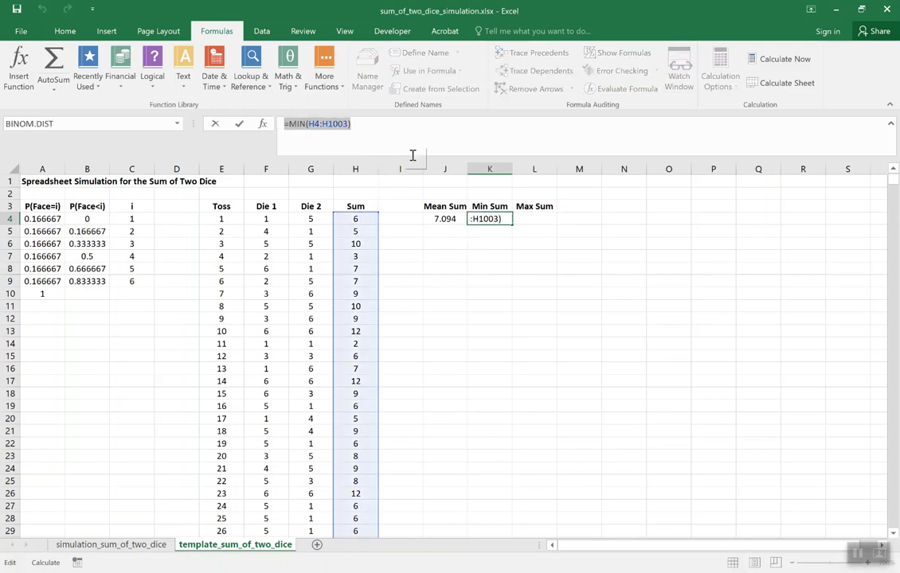
{"action": "key", "text": "Return"}
{"action": "left_click", "coordinate": [536, 218]}
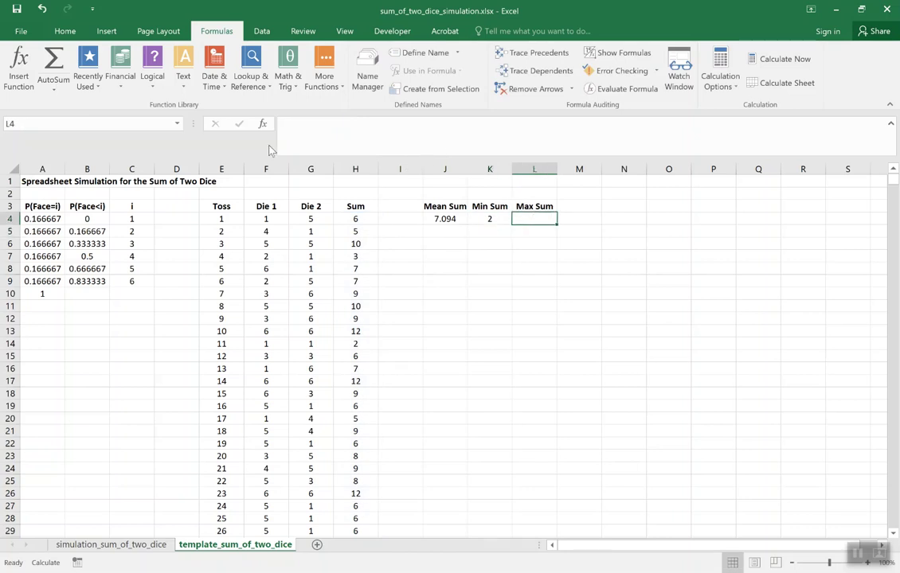
{"action": "left_click", "coordinate": [304, 124]}
{"action": "key", "text": "ctrl+v"}
{"action": "double_click", "coordinate": [294, 124]}
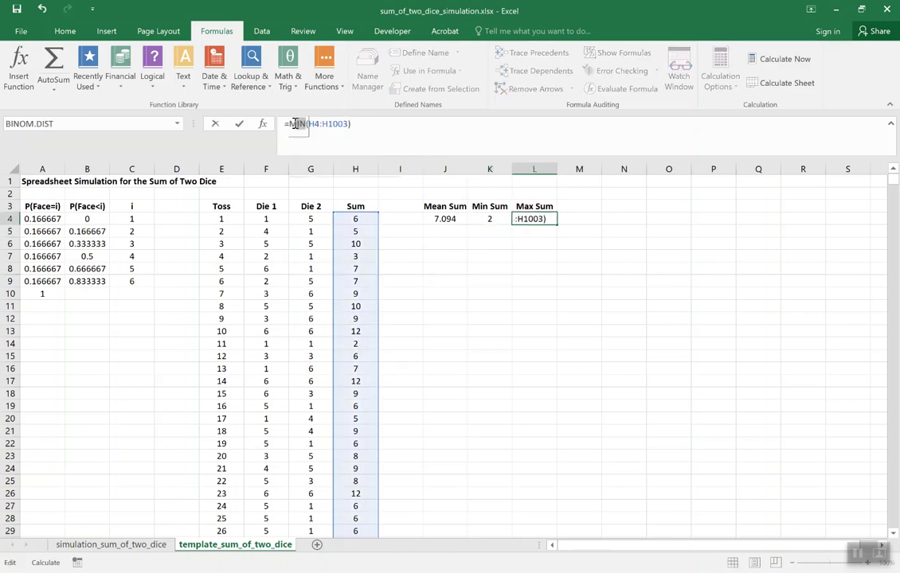
{"action": "type", "text": "MAX"}
{"action": "key", "text": "Return"}
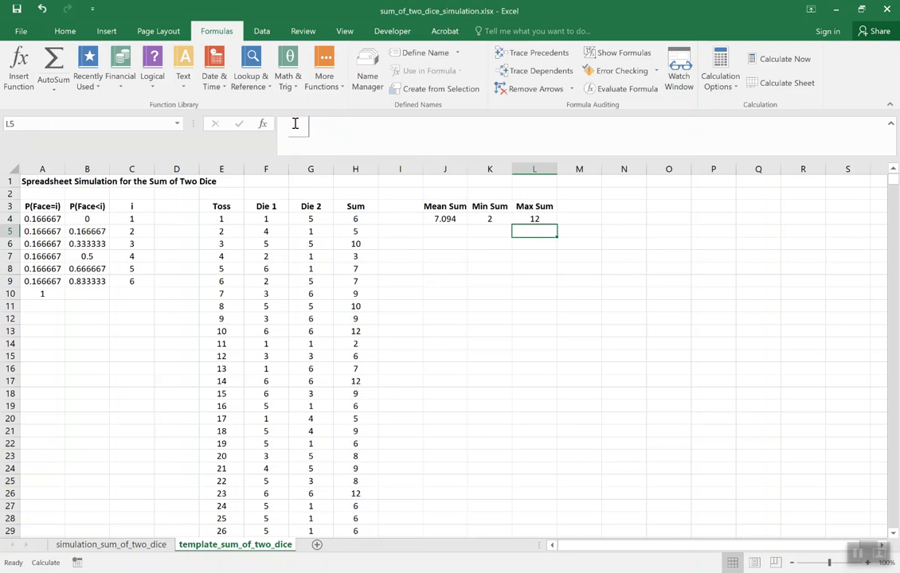
Recalculate the workbook five times to generate new dice tosses and refresh the mean, minimum and maximum sums
{"action": "left_click", "coordinate": [802, 64]}
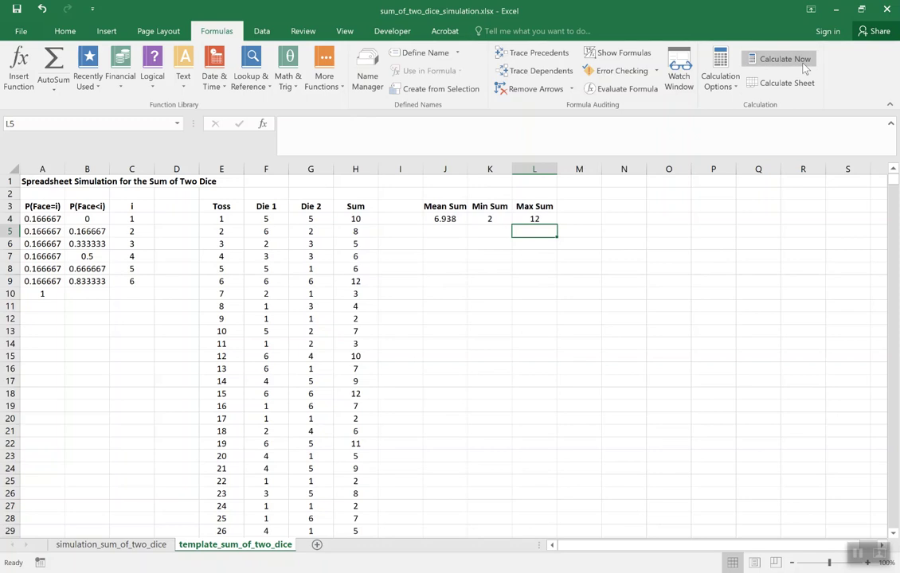
{"action": "left_click", "coordinate": [805, 69]}
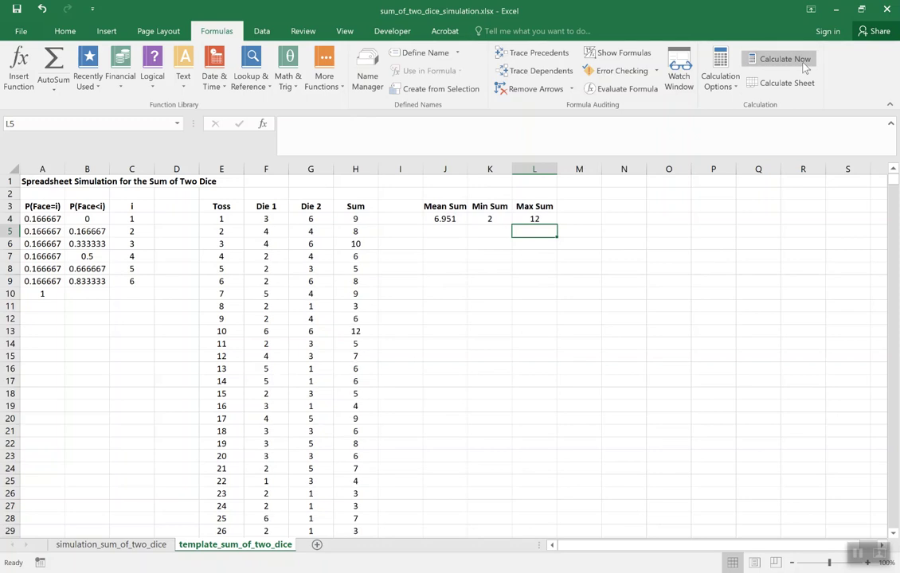
{"action": "left_click", "coordinate": [805, 69]}
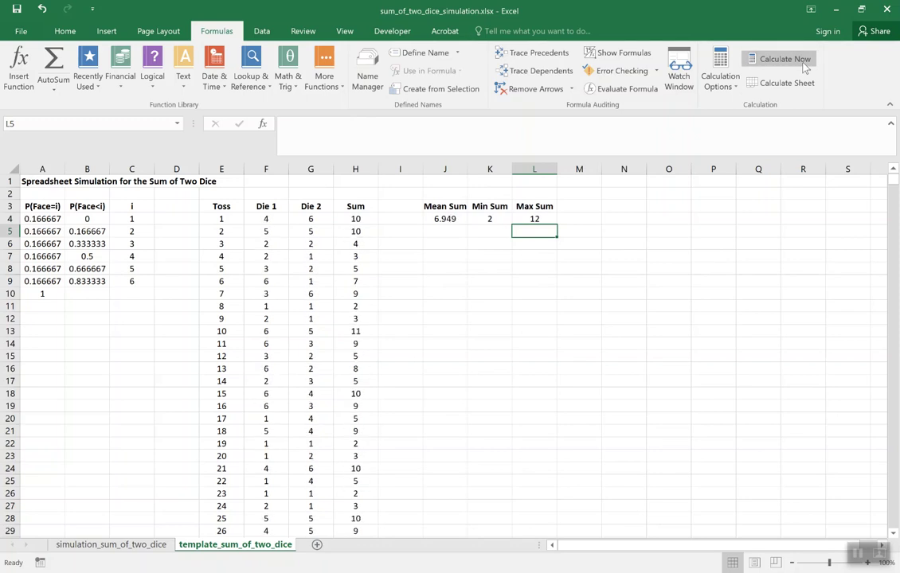
{"action": "left_click", "coordinate": [805, 69]}
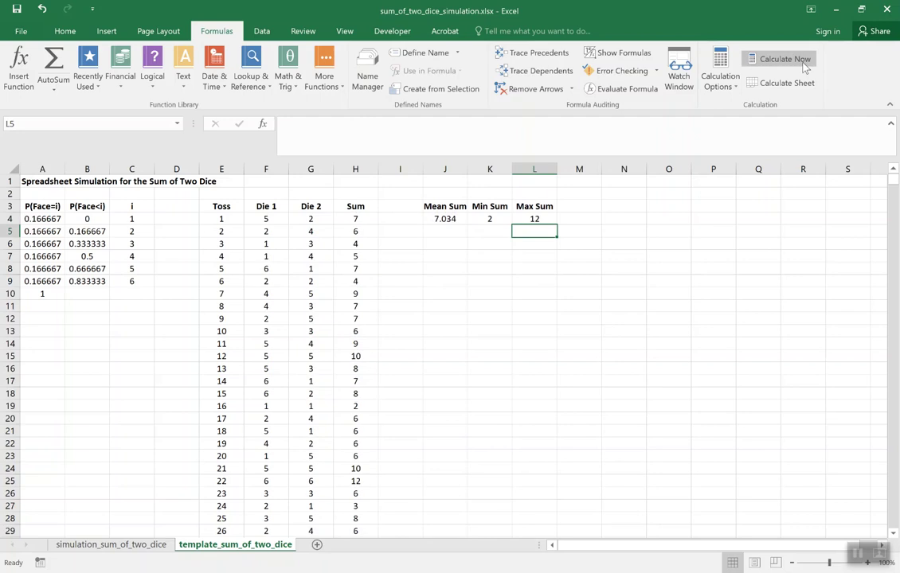
{"action": "left_click", "coordinate": [805, 69]}
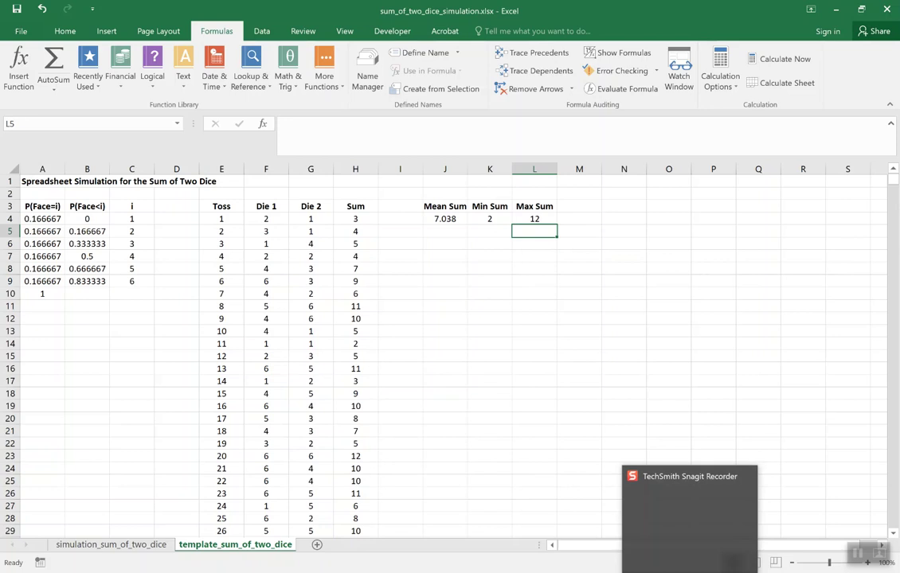
{"action": "left_click", "coordinate": [697, 540]}
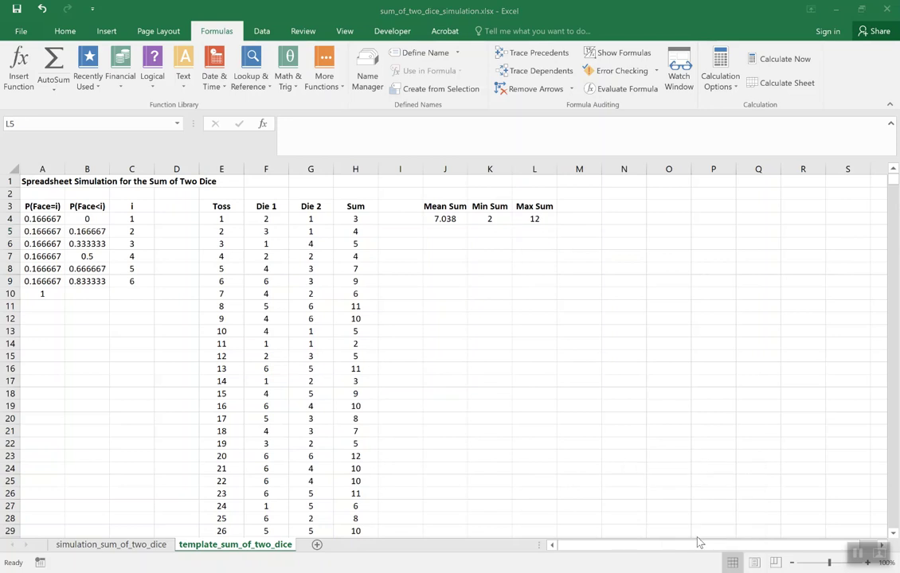